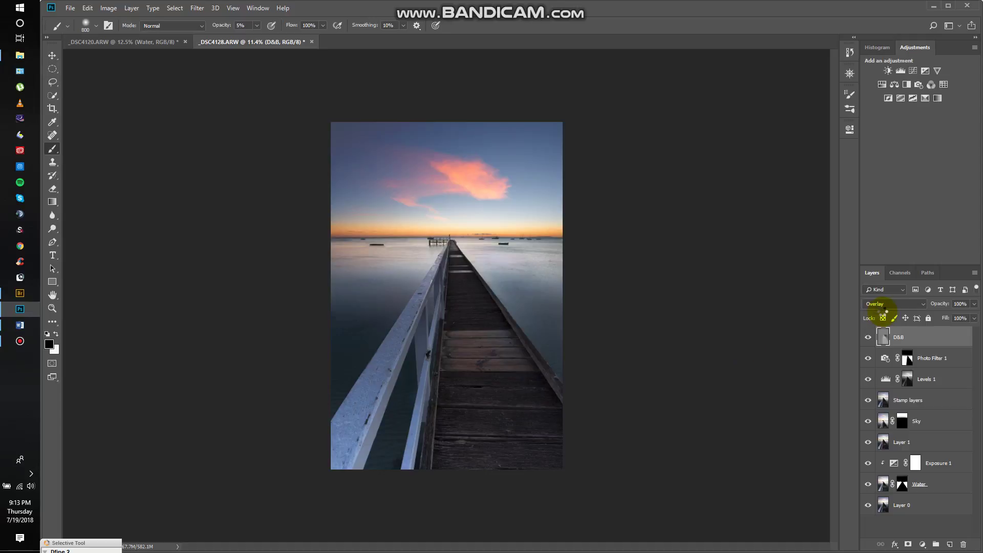
# Step: Stamp all visible layers into a new top layer and rename it High Pass
pyautogui.hotkey('ctrl', 'shift', 'alt', 'e')
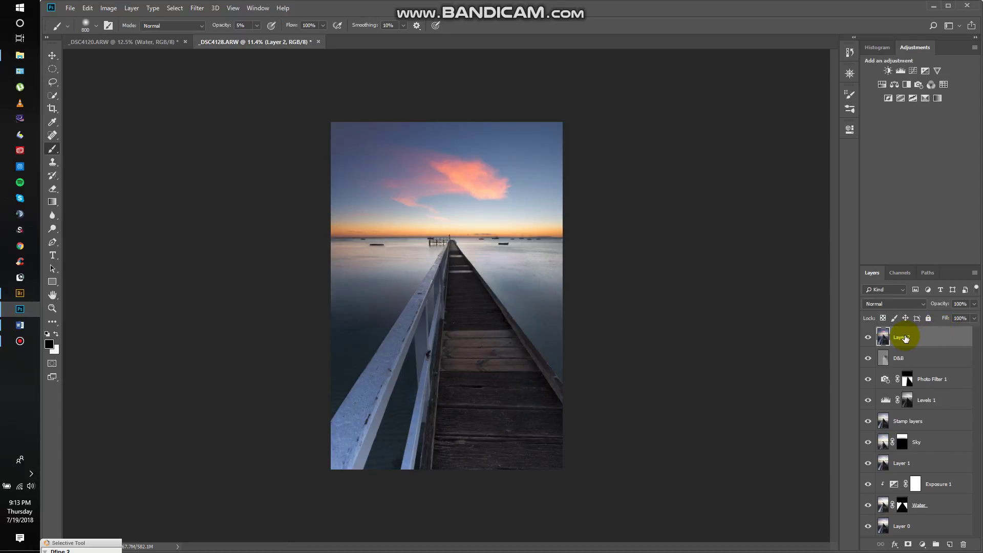
pyautogui.doubleClick(905, 336)
pyautogui.write('H')
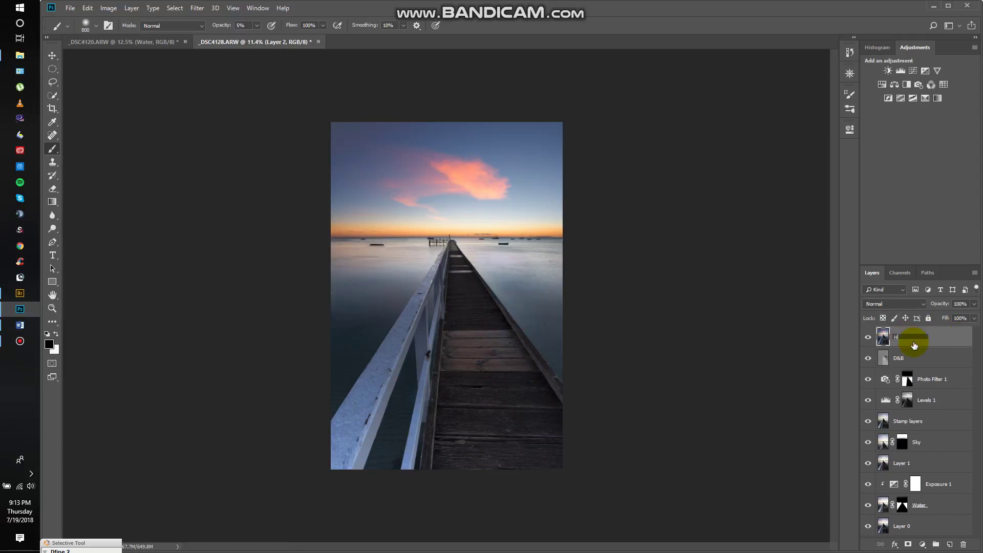
pyautogui.write('igh Pass')
pyautogui.click(914, 346)
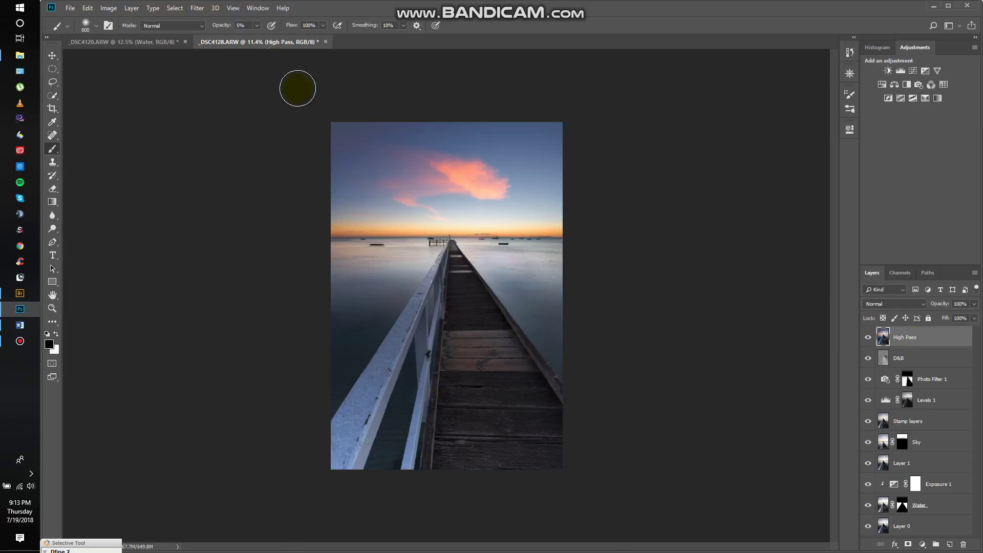
# Step: Apply the High Pass filter to the High Pass layer with a radius of 5.0 pixels
pyautogui.click(196, 10)
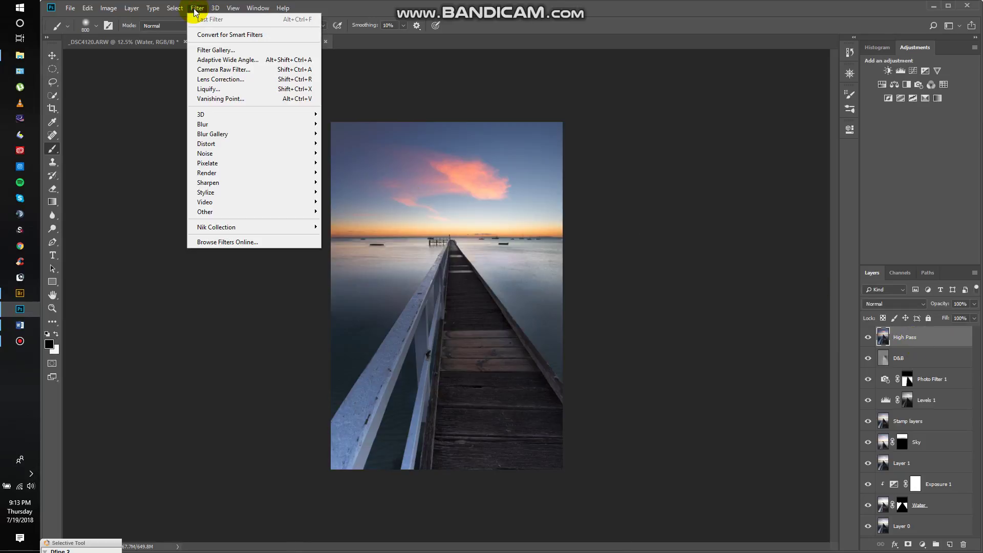
pyautogui.moveTo(279, 212)
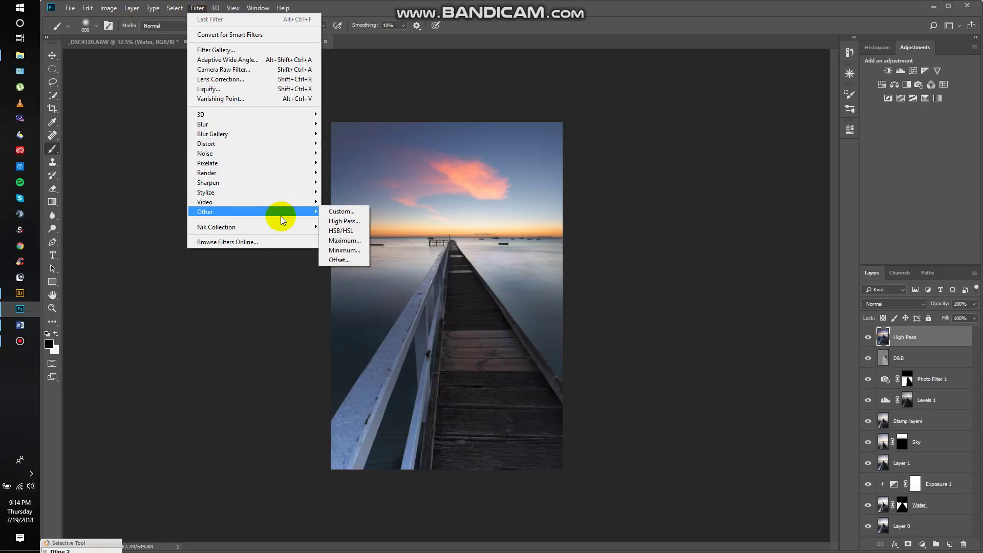
pyautogui.click(337, 222)
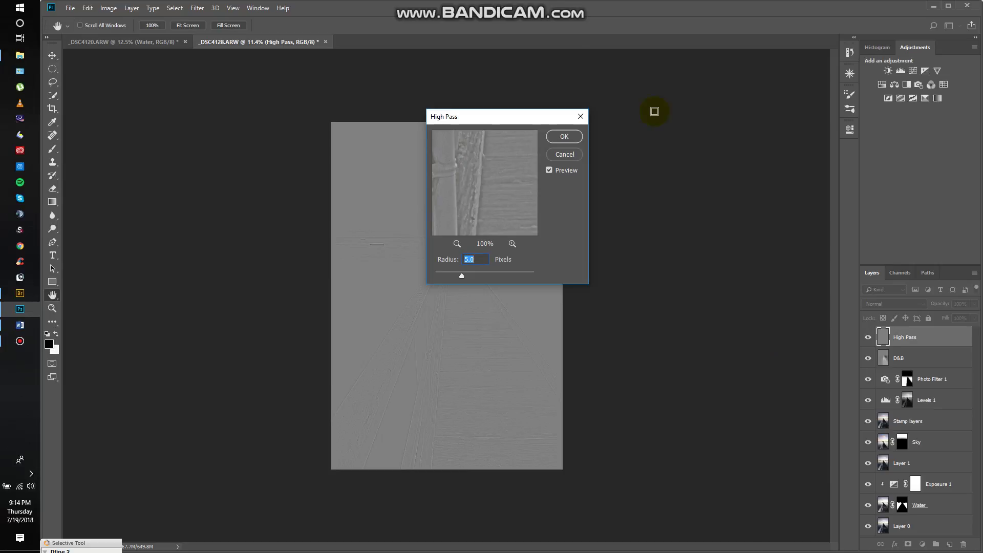
pyautogui.moveTo(525, 116); pyautogui.dragTo(692, 96)
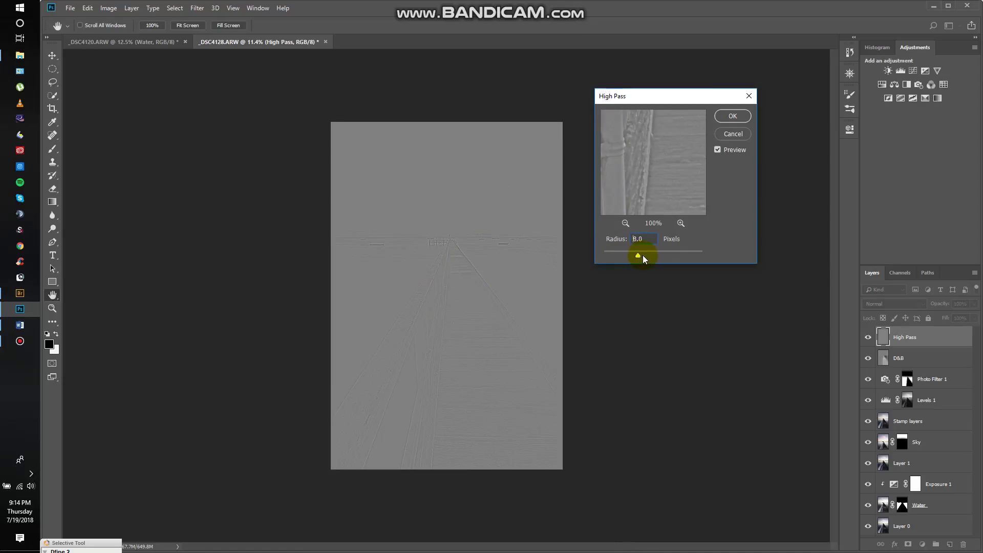
pyautogui.moveTo(643, 260); pyautogui.dragTo(650, 259)
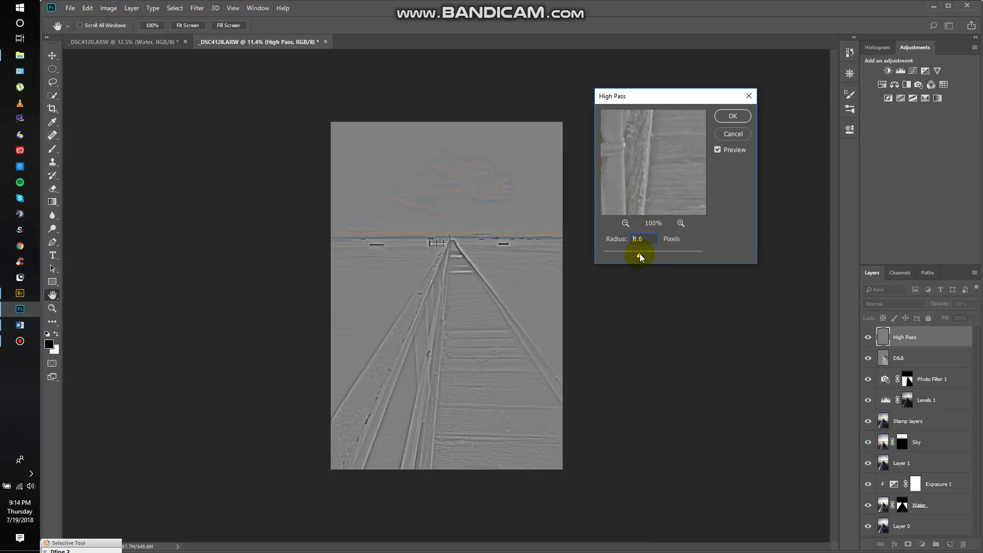
pyautogui.moveTo(638, 257); pyautogui.dragTo(630, 257)
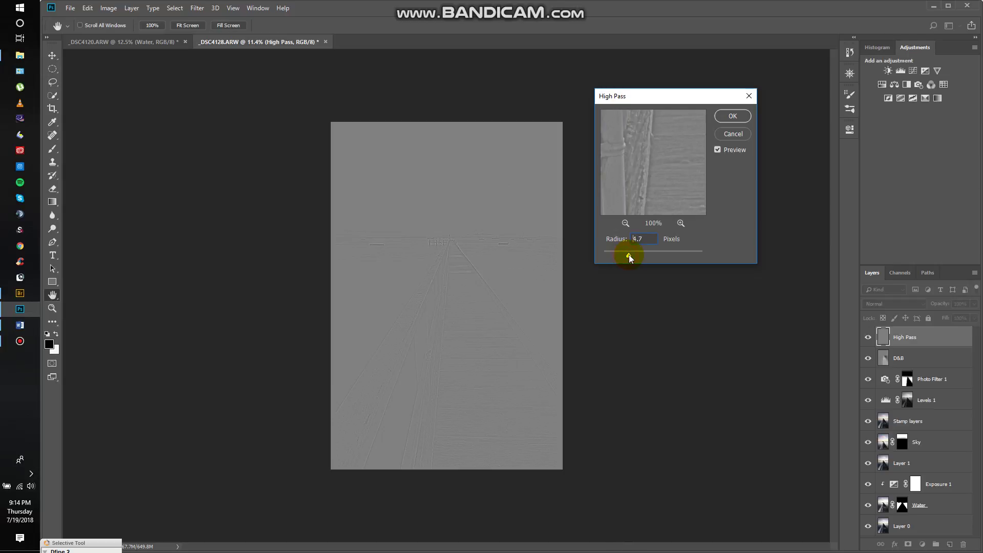
pyautogui.moveTo(629, 254); pyautogui.dragTo(631, 256)
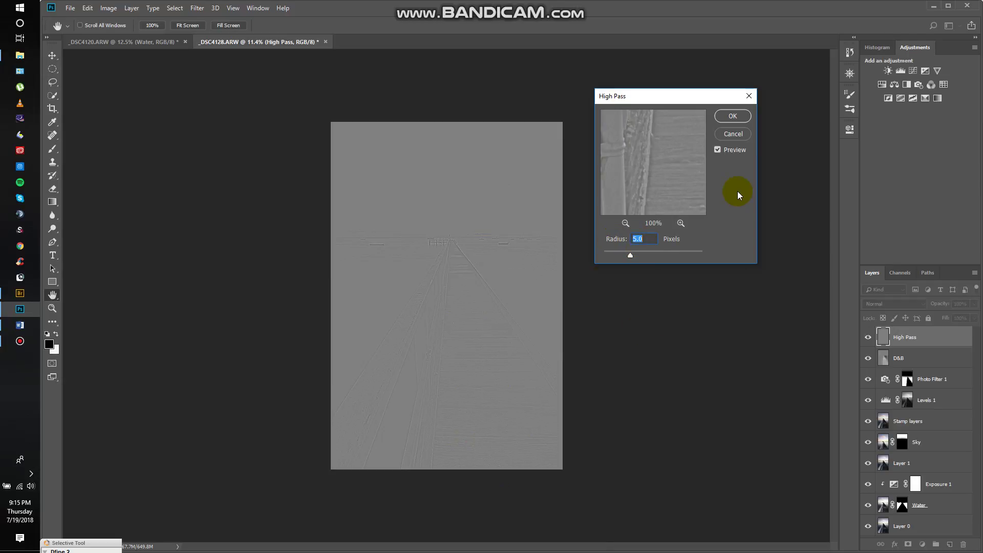
pyautogui.click(733, 117)
# Step: Set the High Pass layer's blend mode to Overlay
pyautogui.press('b')
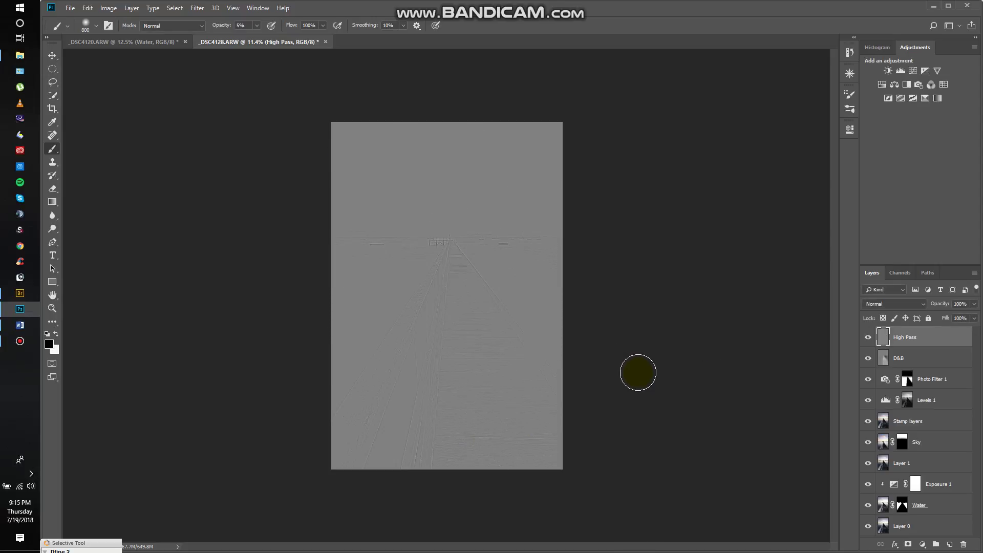
pyautogui.click(924, 307)
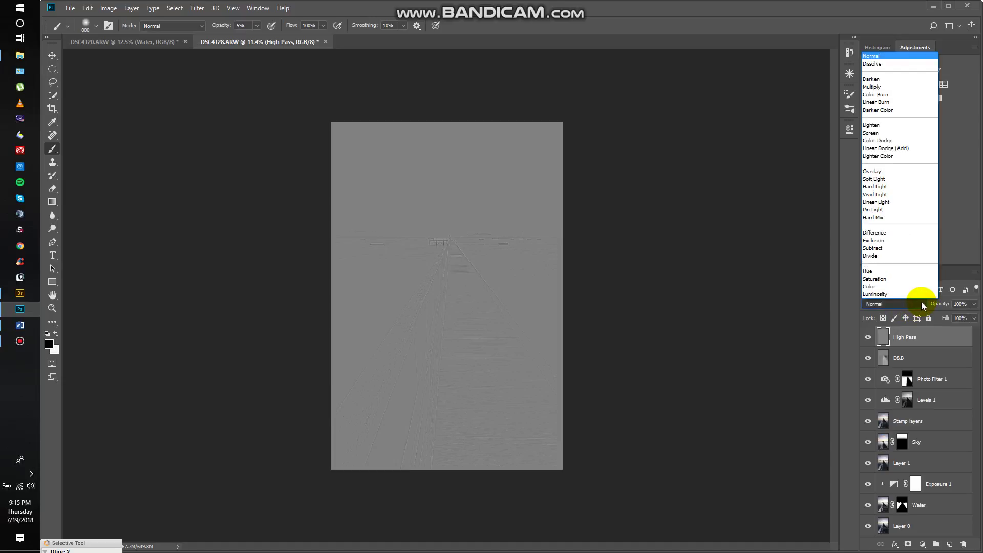
pyautogui.click(881, 173)
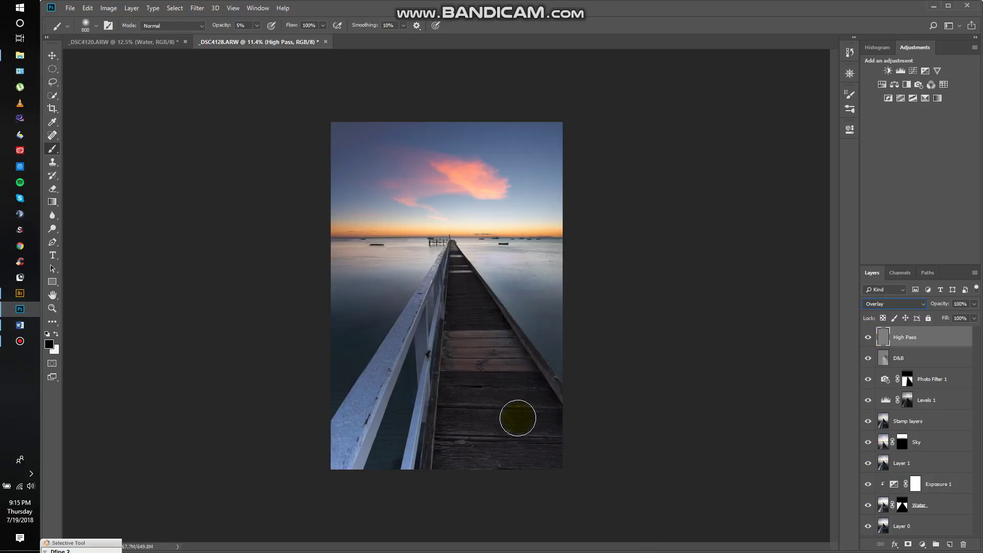
# Step: Compare the jetty planks and railing up close with the High Pass layer hidden and shown
pyautogui.scroll(5, 517, 397)
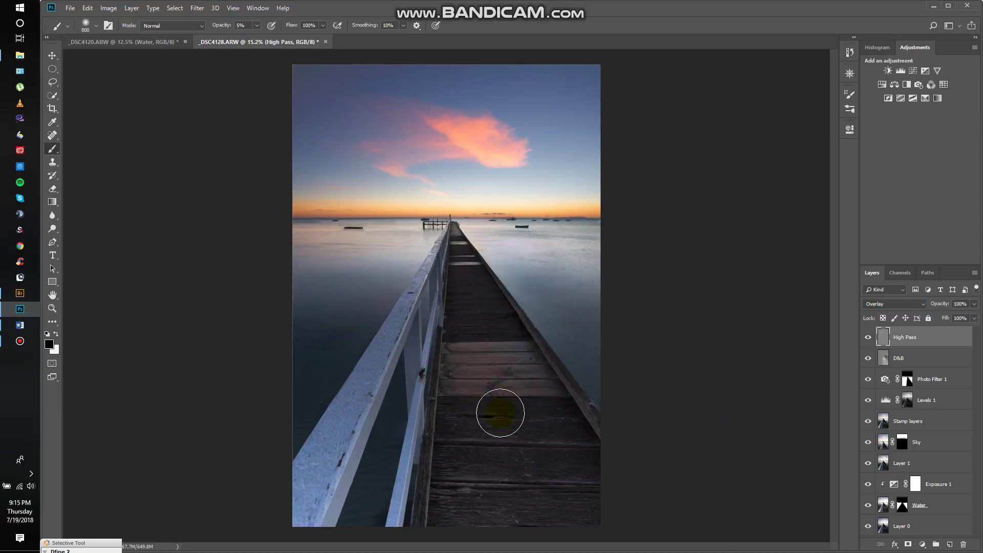
pyautogui.scroll(4, 491, 429)
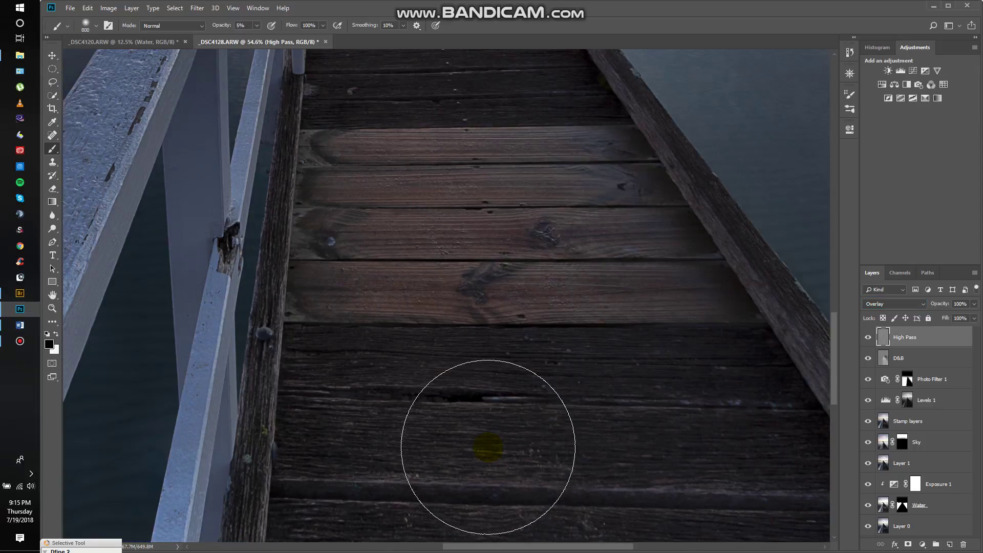
pyautogui.click(872, 336)
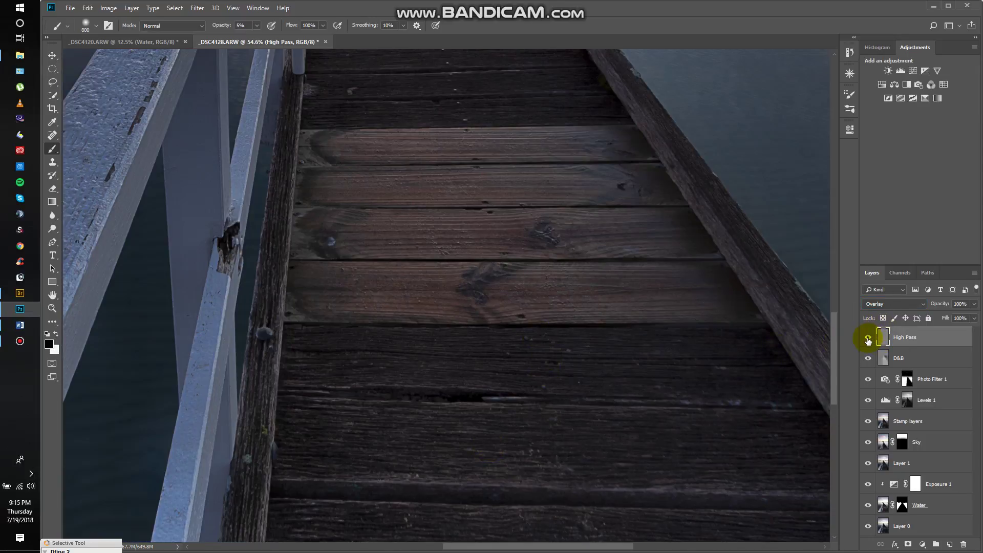
pyautogui.click(867, 340)
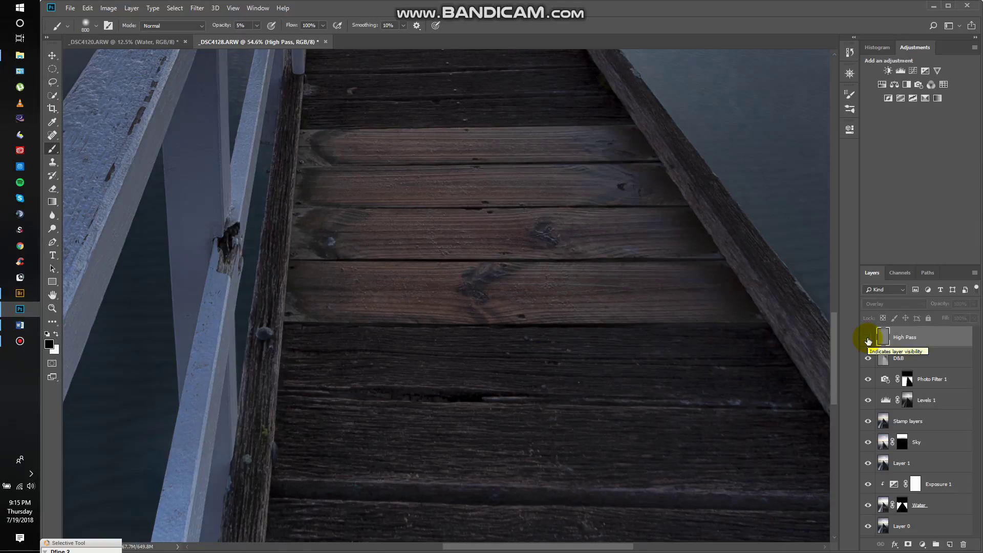
pyautogui.click(868, 340)
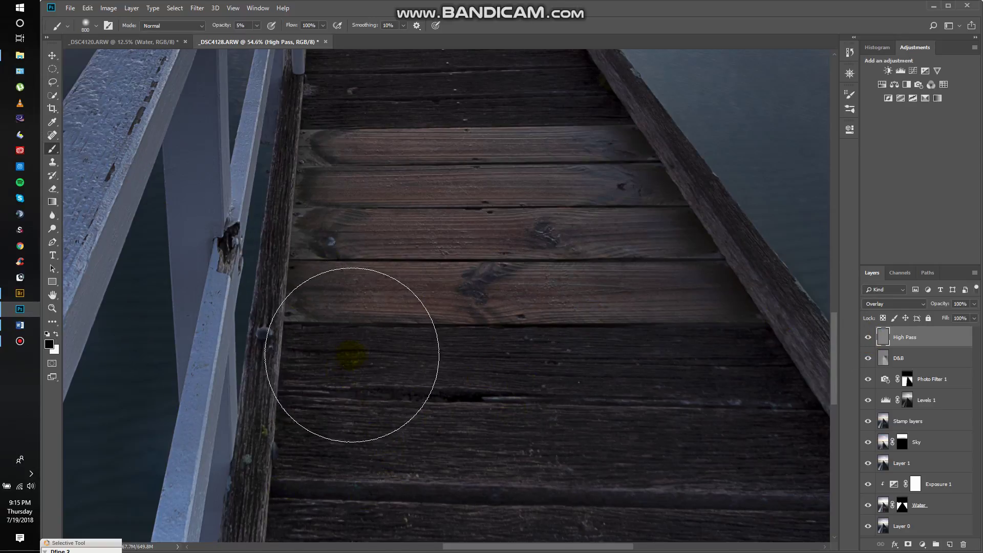
pyautogui.hscroll(-10, 601, 378)
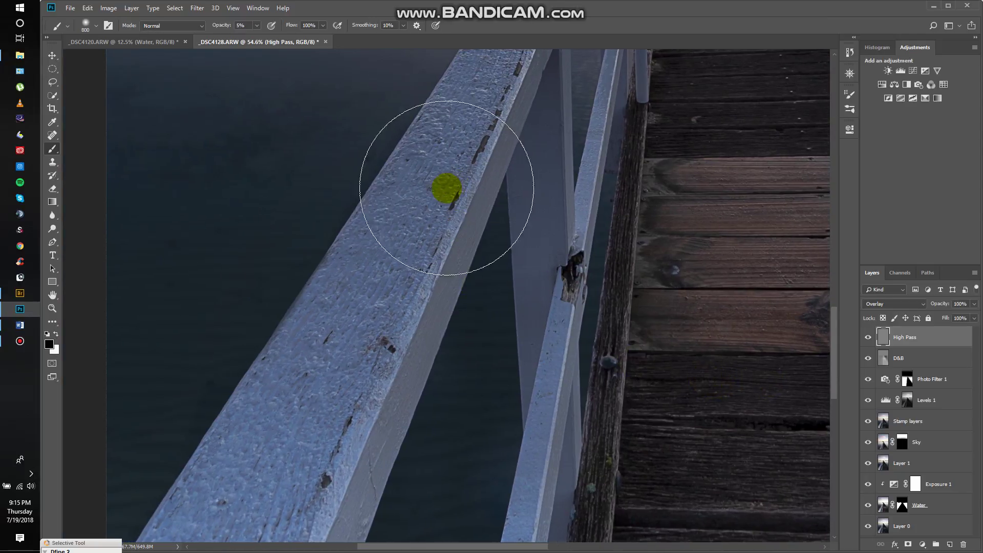
pyautogui.click(867, 336)
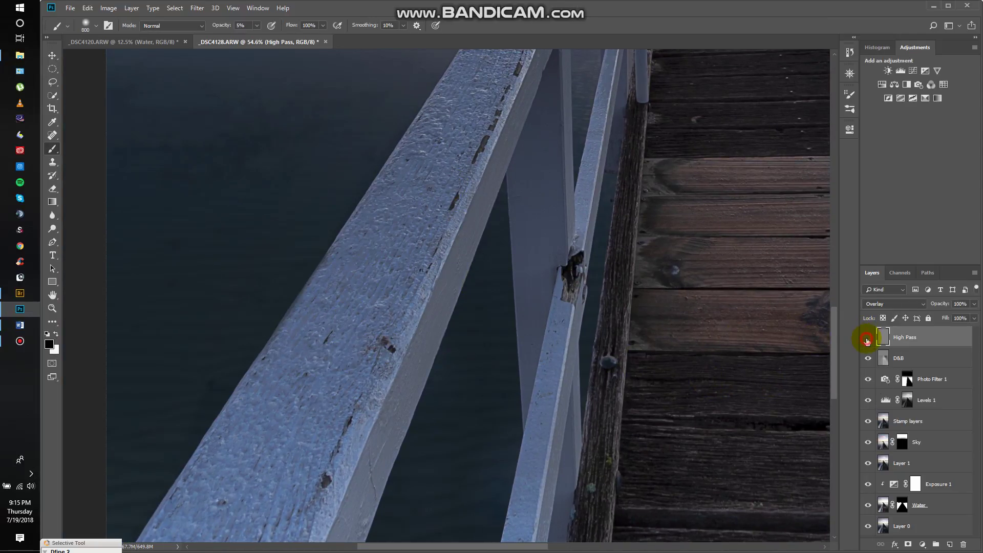
pyautogui.click(867, 339)
pyautogui.click(867, 339)
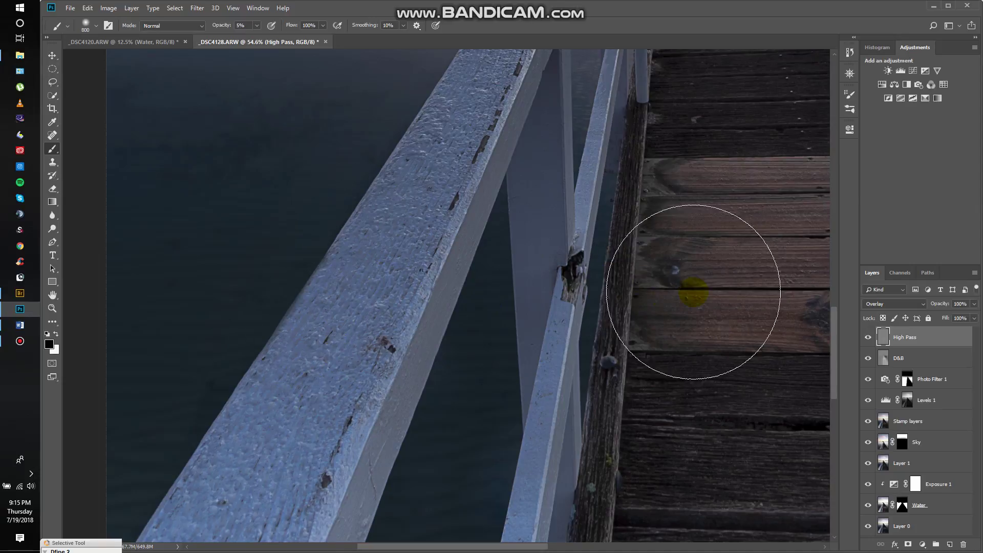
# Step: Compare the whole photo with and without the High Pass layer, leaving the layer shown
pyautogui.scroll(-2, 624, 273)
pyautogui.scroll(-7, 624, 272)
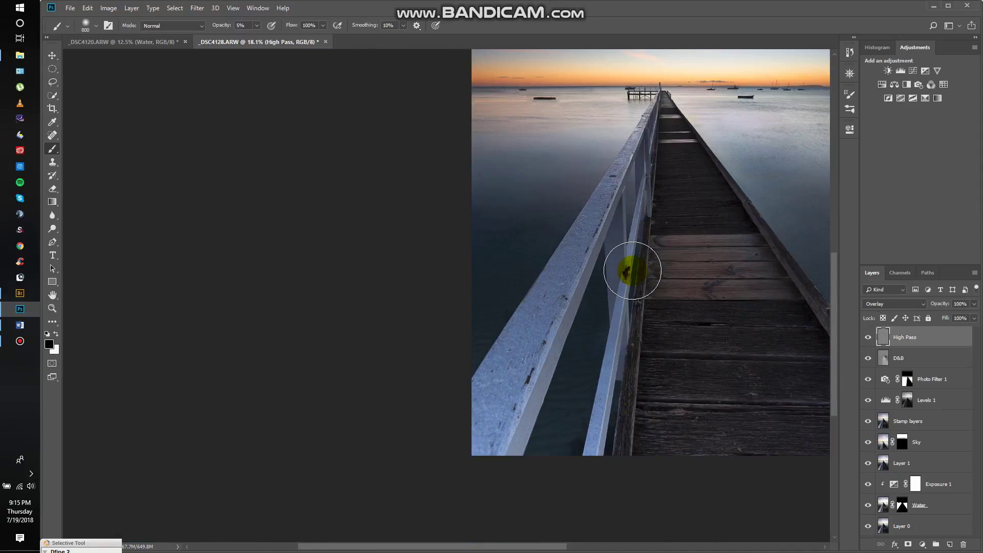
pyautogui.scroll(1, 544, 340)
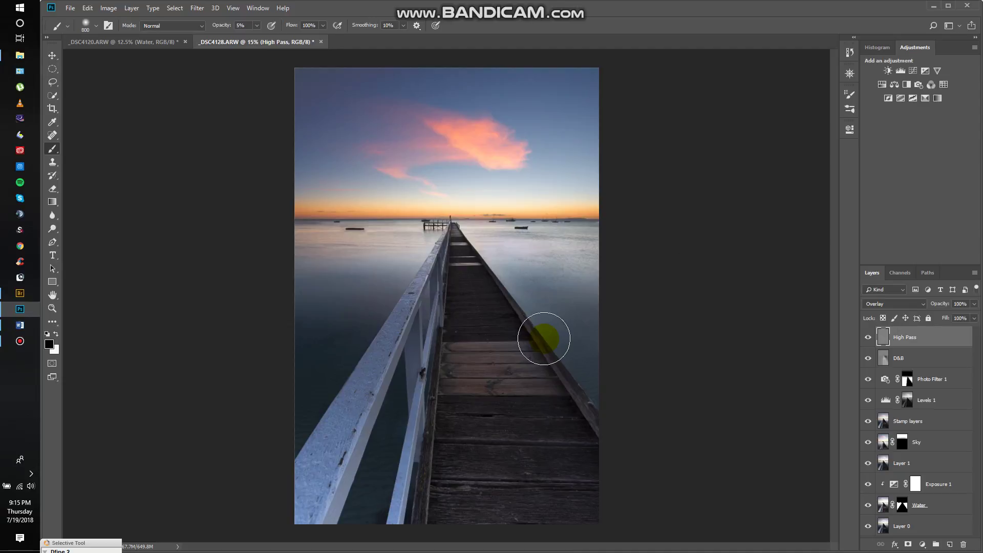
pyautogui.scroll(1, 563, 338)
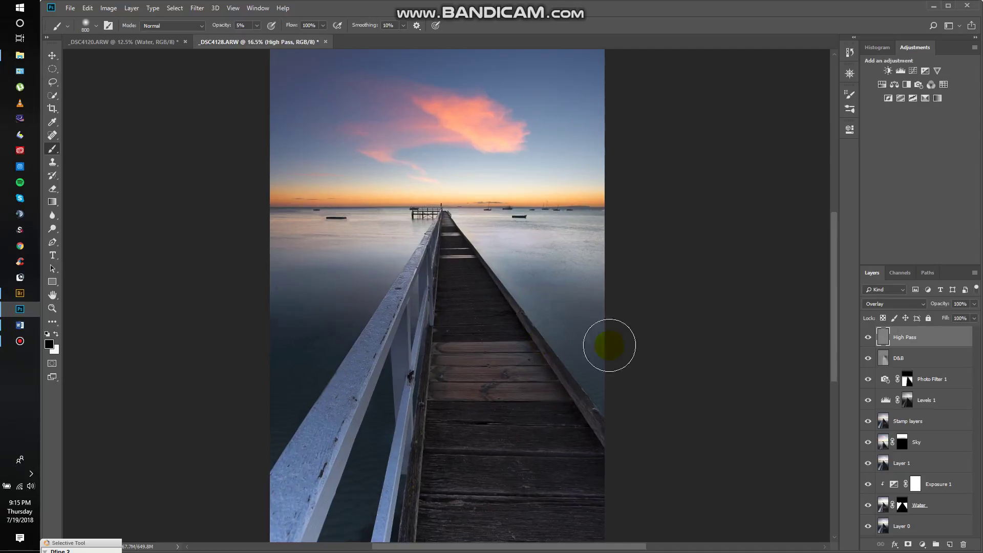
pyautogui.click(868, 338)
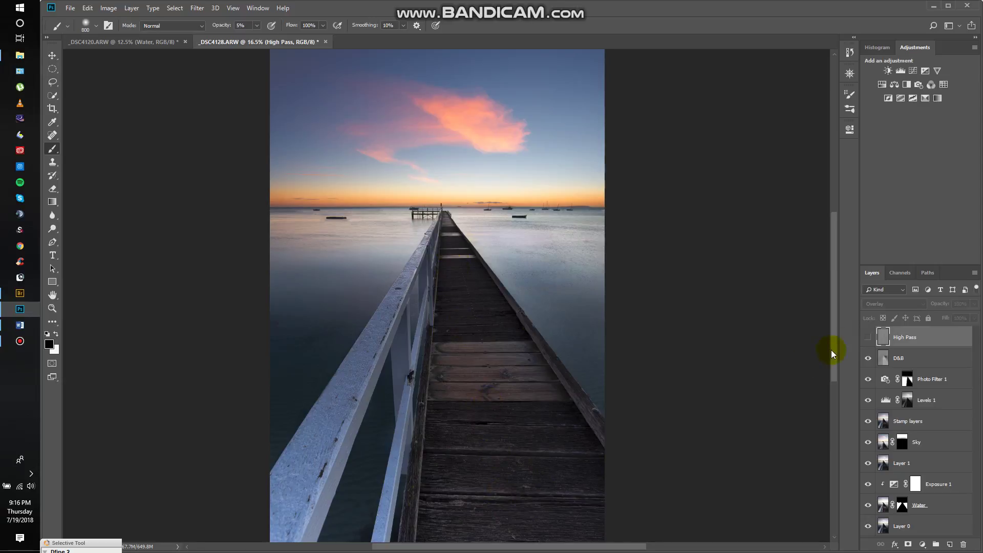
pyautogui.click(868, 337)
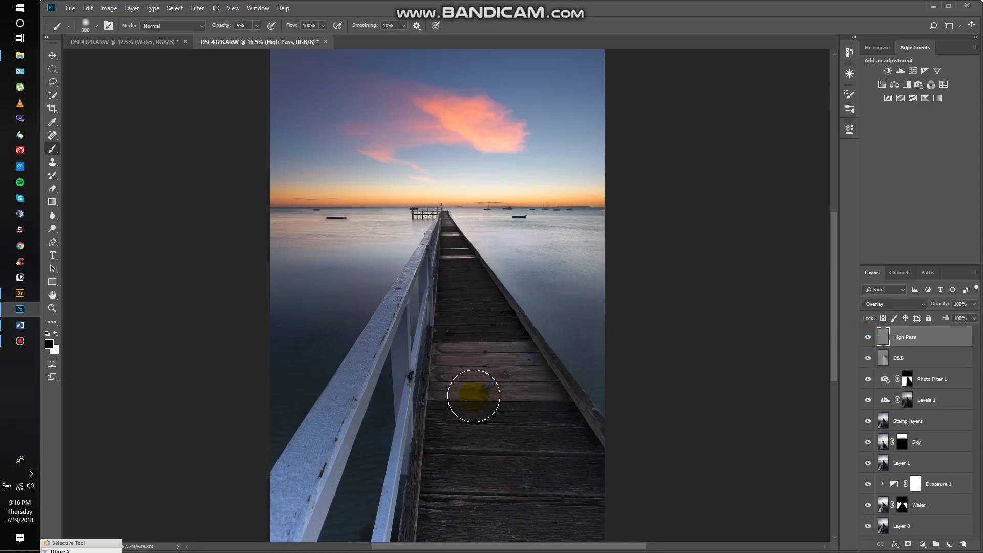
pyautogui.scroll(-1, 475, 391)
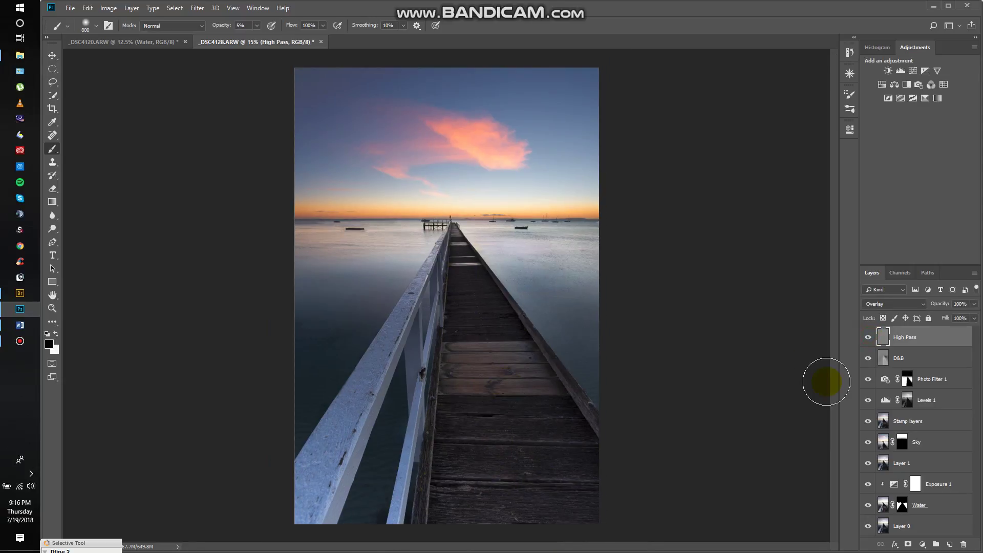
pyautogui.click(866, 338)
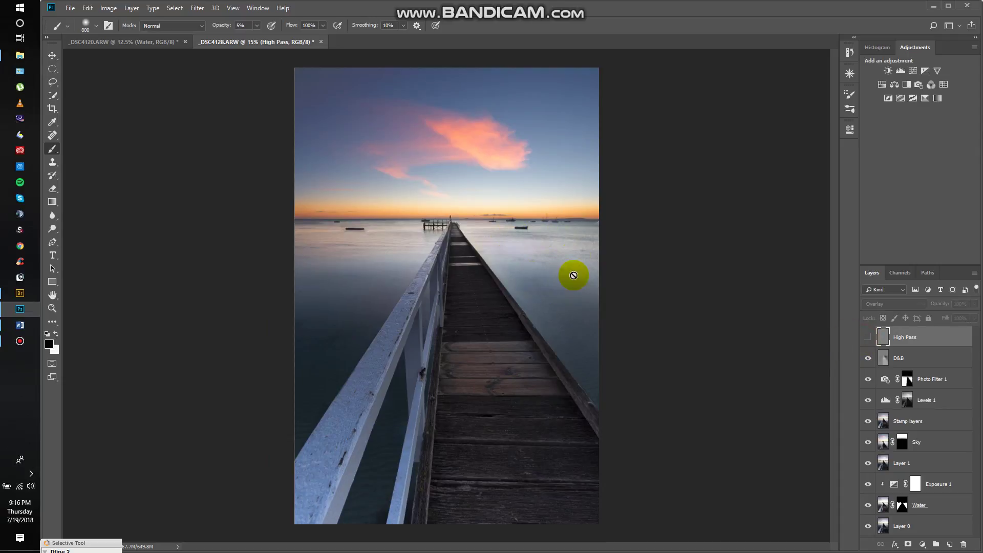
pyautogui.click(868, 338)
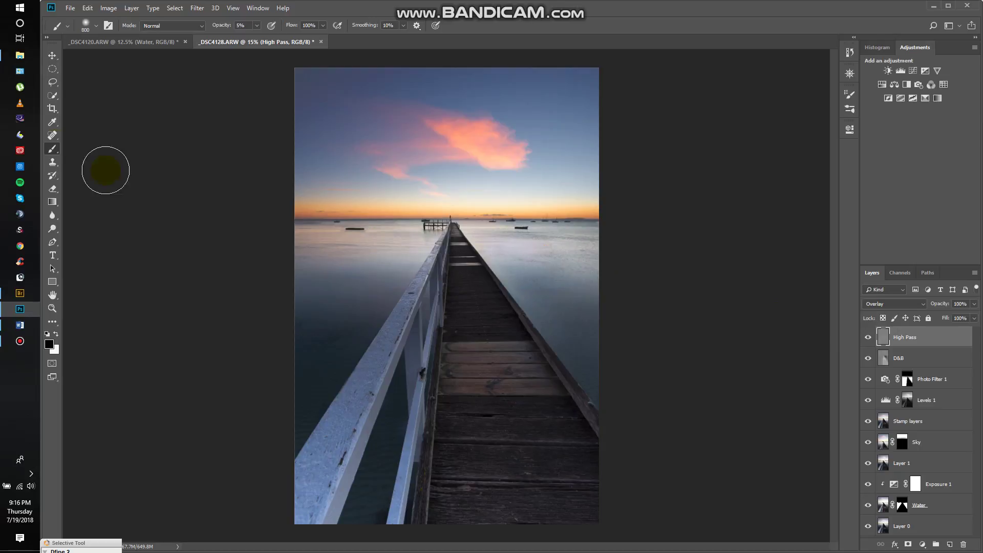
# Step: Set the brush opacity to 100%, try a black stroke over the water beside the jetty on the High Pass layer, and undo that stroke
pyautogui.moveTo(536, 269)
pyautogui.mouseDown()
pyautogui.moveTo(520, 261)
pyautogui.moveTo(576, 296)
pyautogui.moveTo(580, 316)
pyautogui.moveTo(509, 248)
pyautogui.moveTo(583, 252)
pyautogui.moveTo(544, 259)
pyautogui.moveTo(586, 314)
pyautogui.moveTo(544, 281)
pyautogui.moveTo(587, 336)
pyautogui.mouseUp()
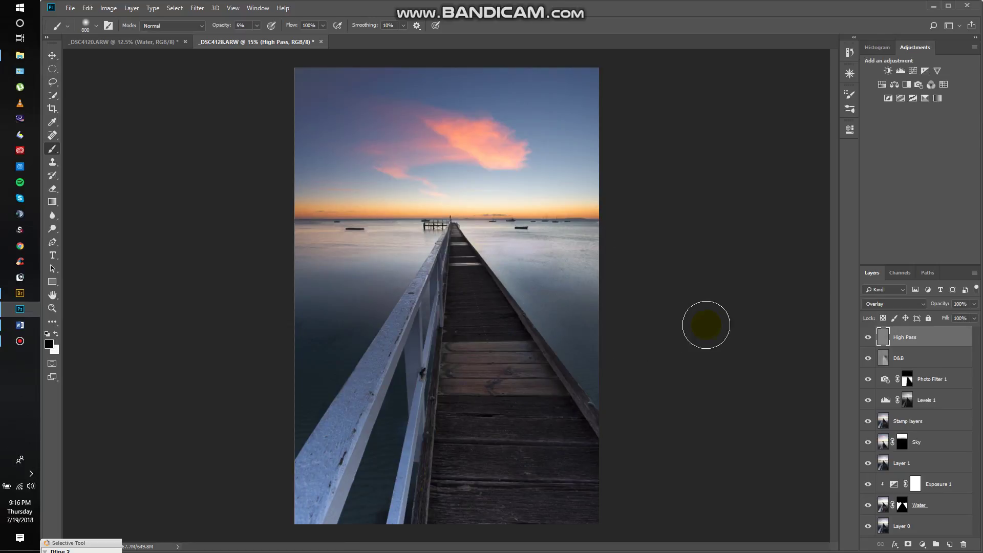
pyautogui.moveTo(379, 329)
pyautogui.mouseDown()
pyautogui.moveTo(322, 277)
pyautogui.moveTo(332, 276)
pyautogui.mouseUp()
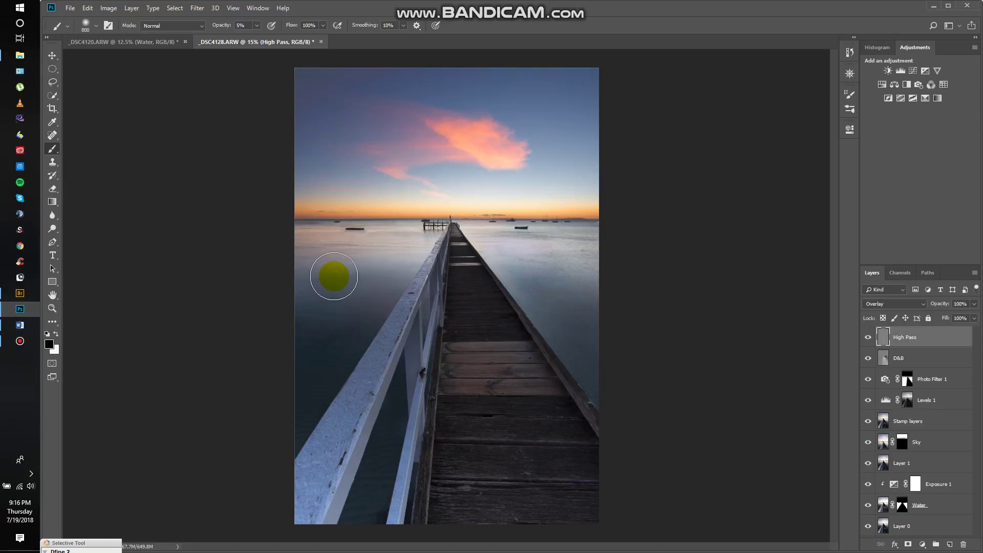
pyautogui.click(257, 25)
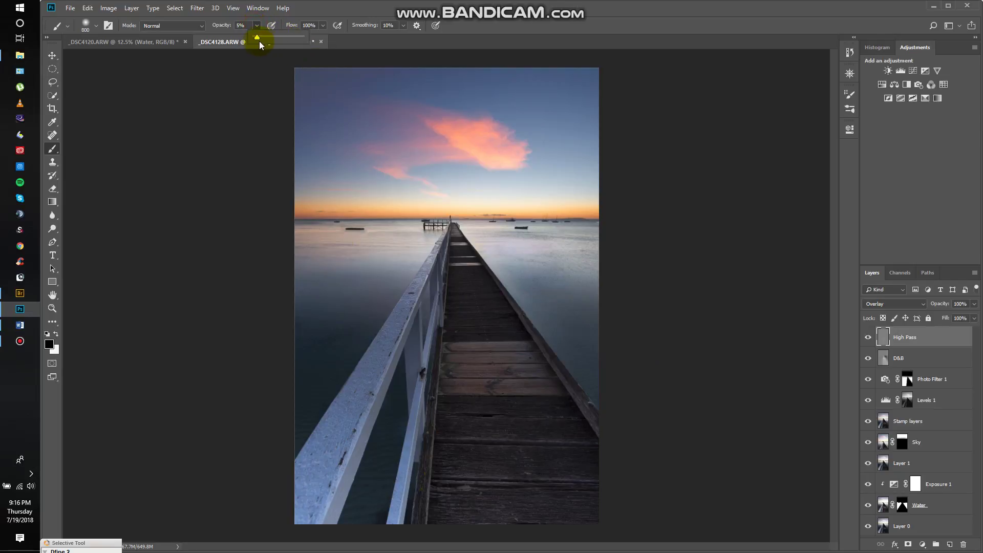
pyautogui.moveTo(259, 41); pyautogui.dragTo(311, 38)
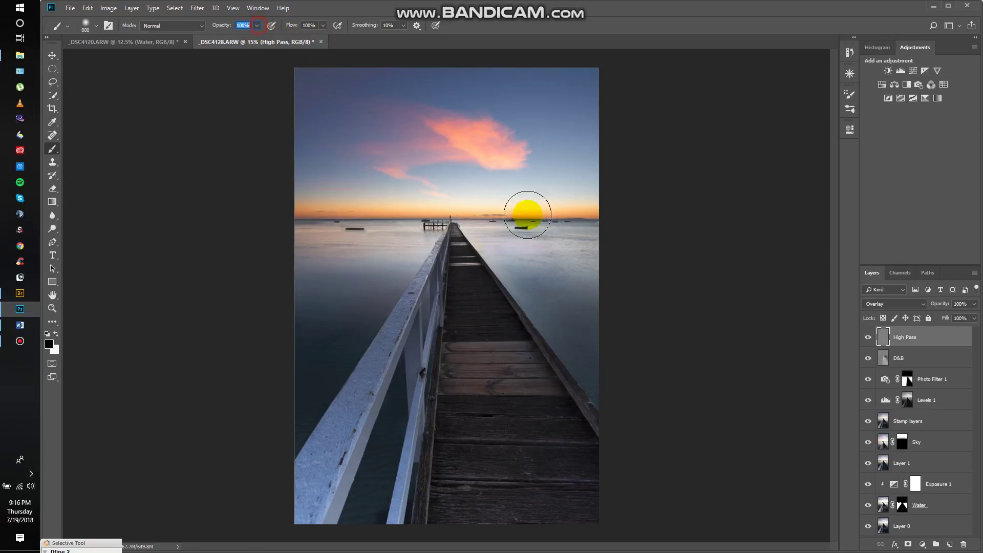
pyautogui.moveTo(531, 263); pyautogui.dragTo(589, 293)
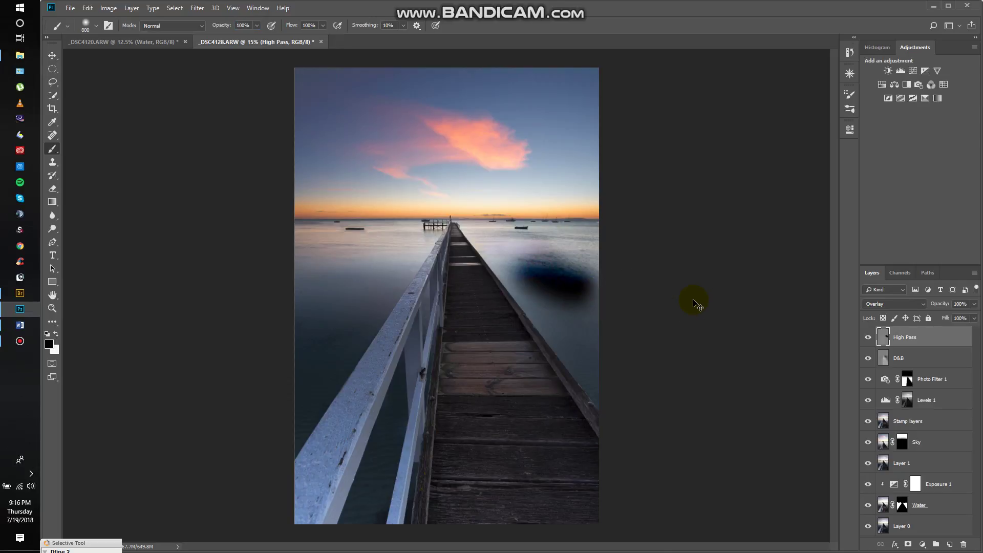
pyautogui.hotkey('ctrl', 'z')
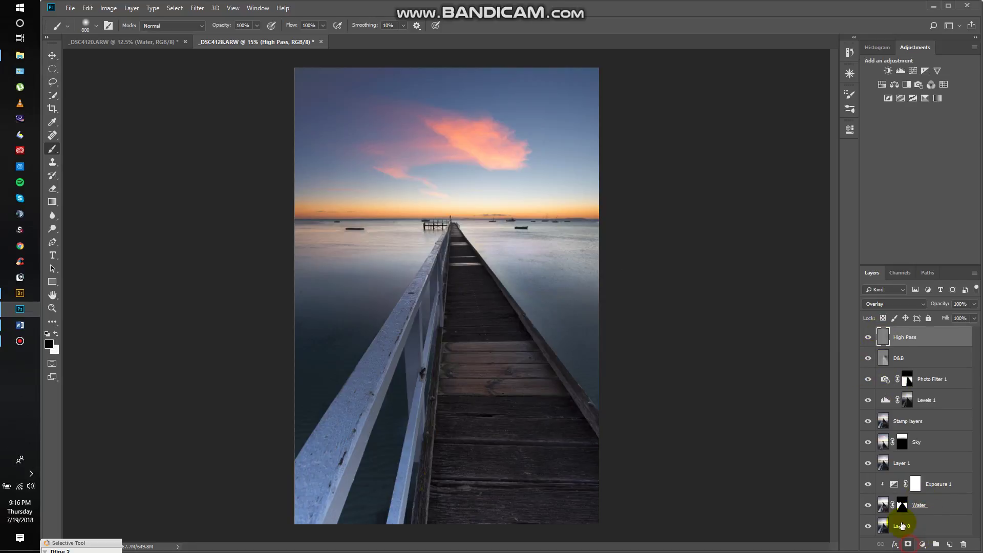
# Step: Add a layer mask to the High Pass layer and paint black over the sky and water, undoing the trial stroke over the jetty
pyautogui.click(907, 544)
pyautogui.click(518, 252)
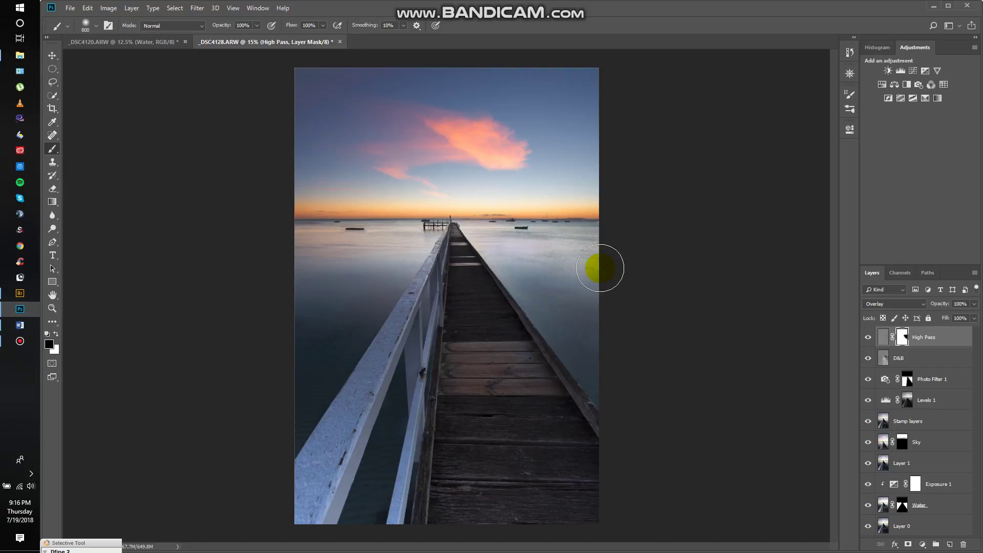
pyautogui.moveTo(578, 256); pyautogui.dragTo(546, 267)
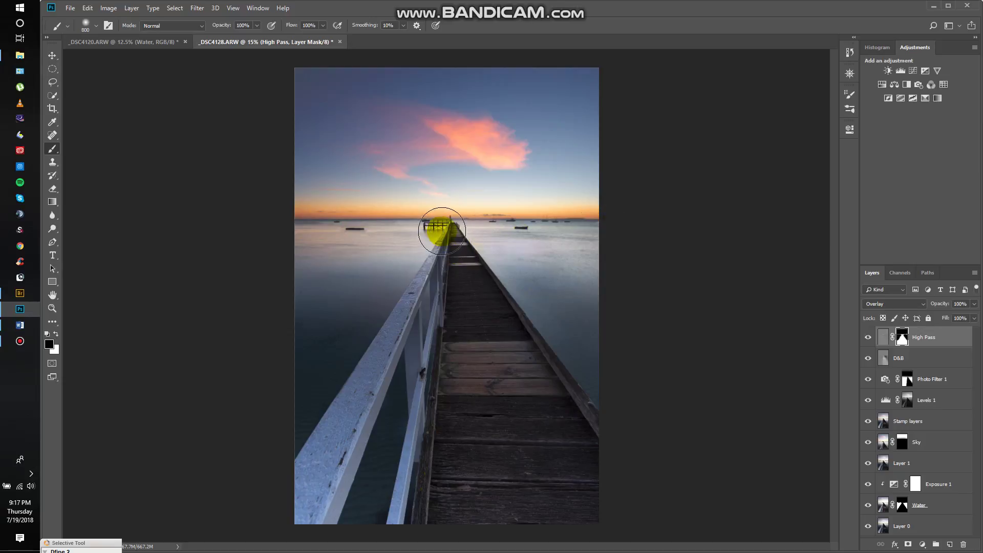
pyautogui.moveTo(447, 253); pyautogui.dragTo(428, 336)
pyautogui.hotkey('ctrl', 'z')
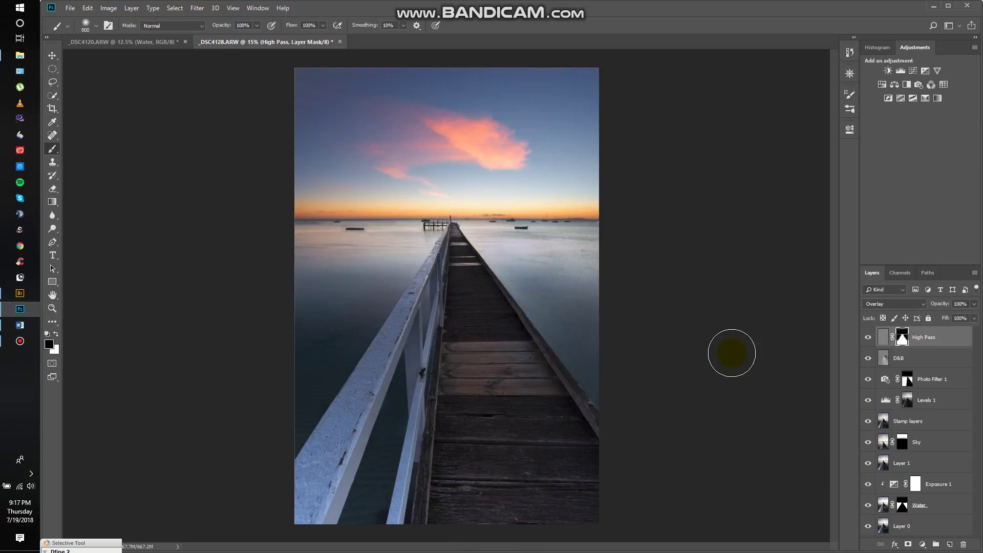
# Step: Stamp the visible layers into a new top layer and heal spots in the sky and along the water's edge with a size 100 healing brush
pyautogui.click(944, 342)
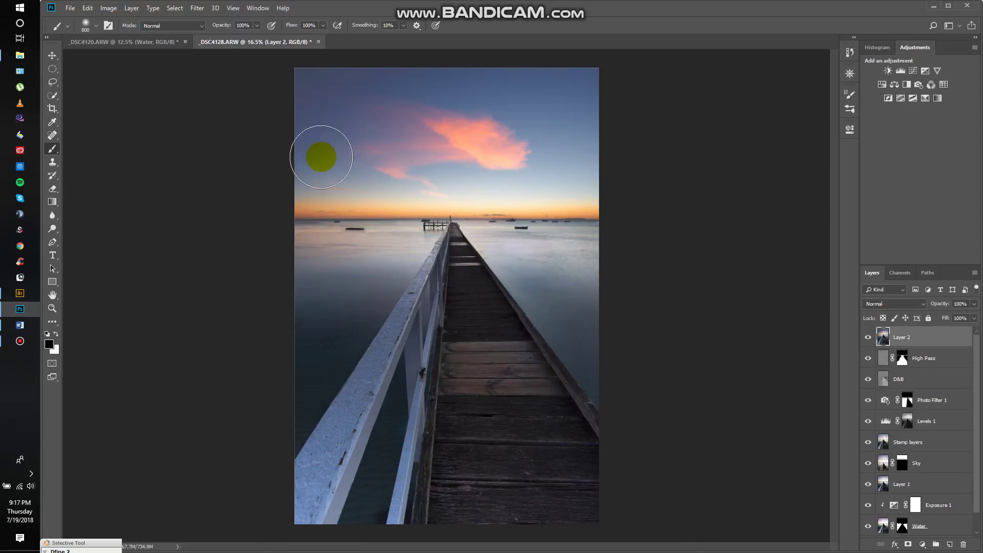
pyautogui.scroll(1, 323, 156)
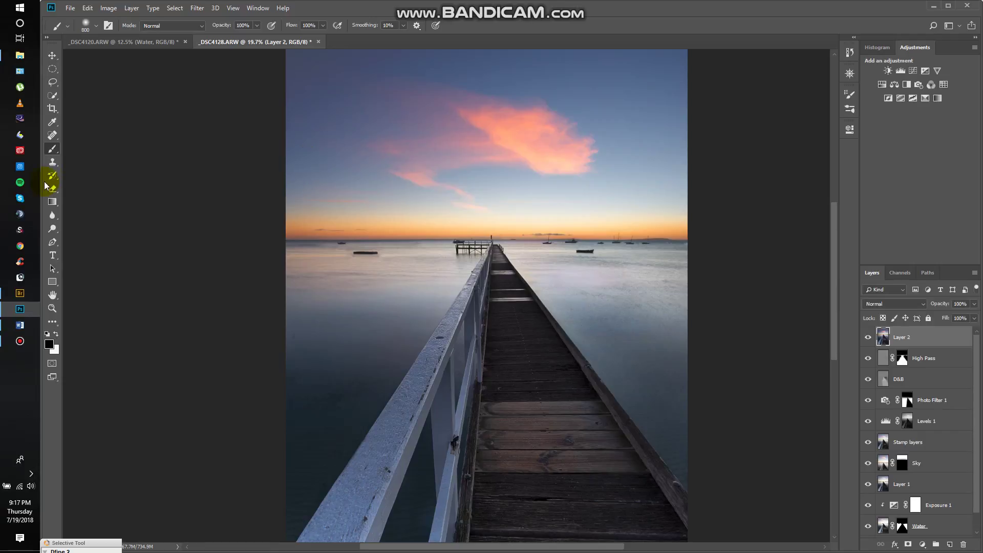
pyautogui.click(53, 135)
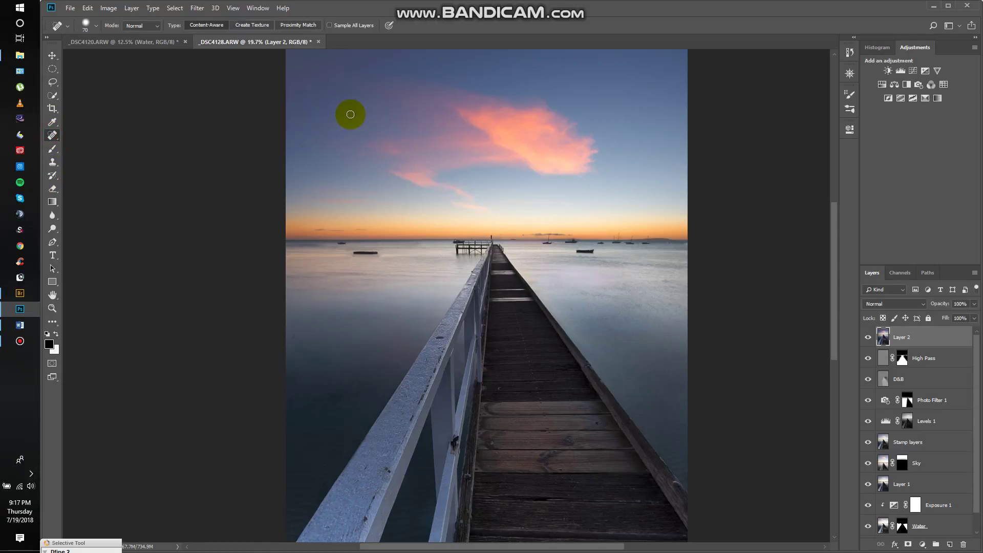
pyautogui.press(']')
pyautogui.press(']')
pyautogui.press(']')
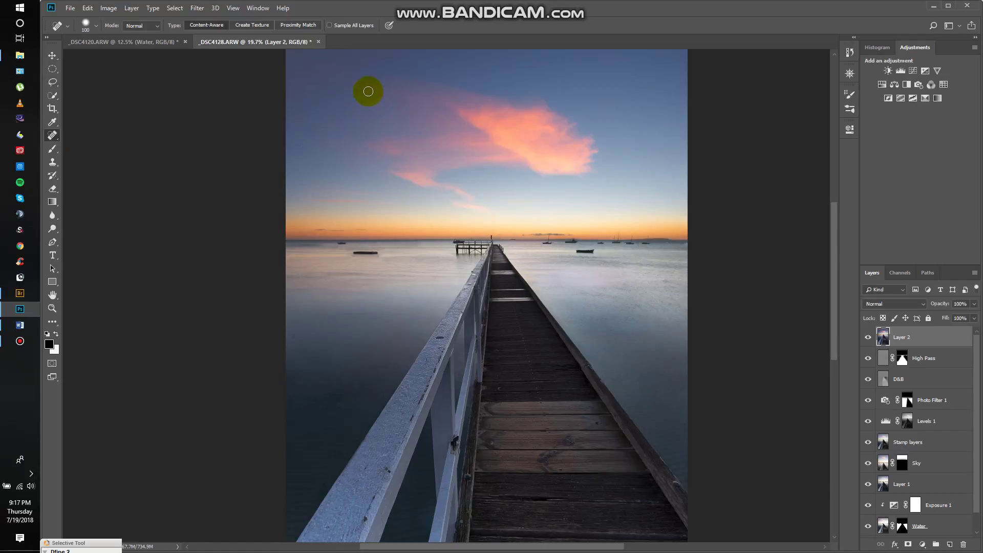
pyautogui.click(366, 90)
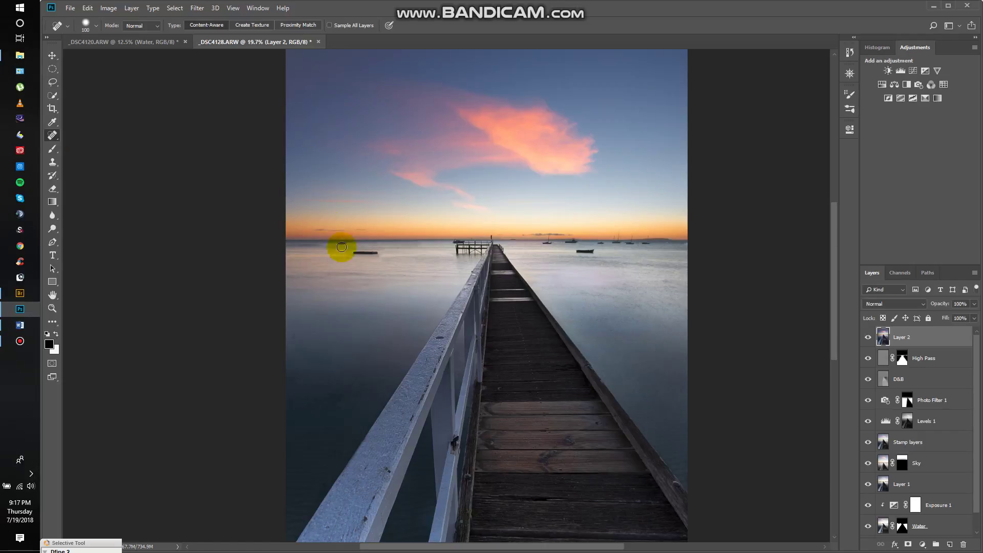
pyautogui.click(296, 335)
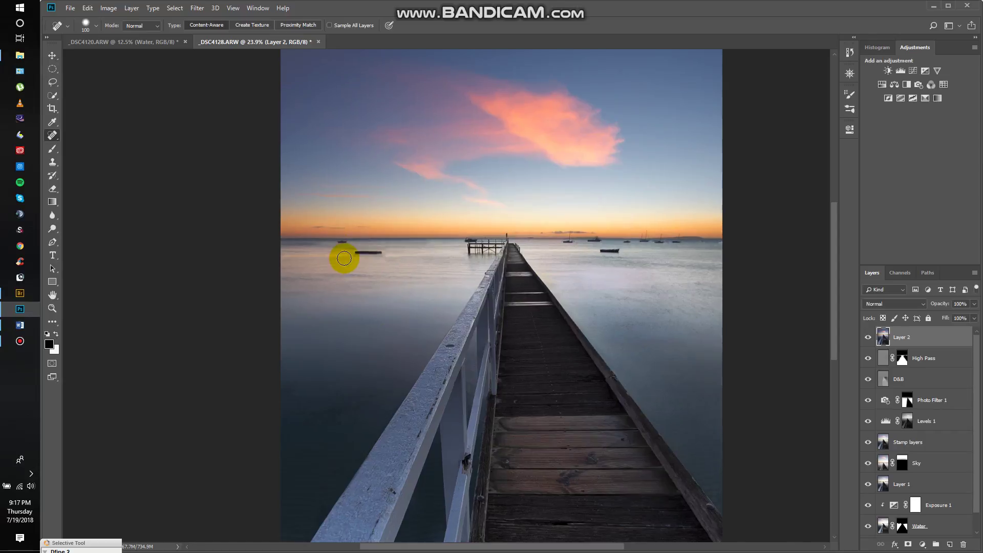
# Step: Reduce the Spot Healing Brush to size 50 and heal the blemishes in the water just below and beside the floating platform
pyautogui.scroll(3, 353, 256)
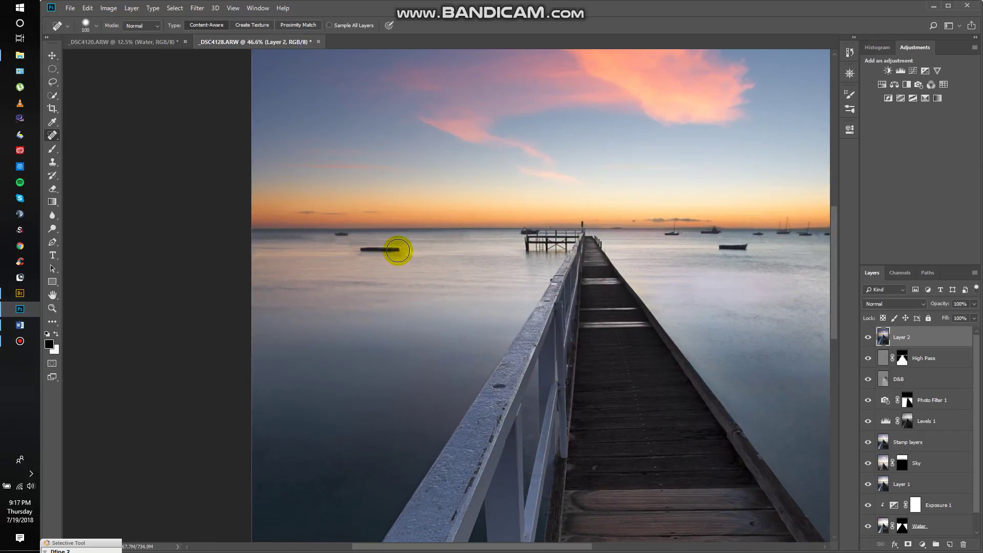
pyautogui.scroll(2, 398, 251)
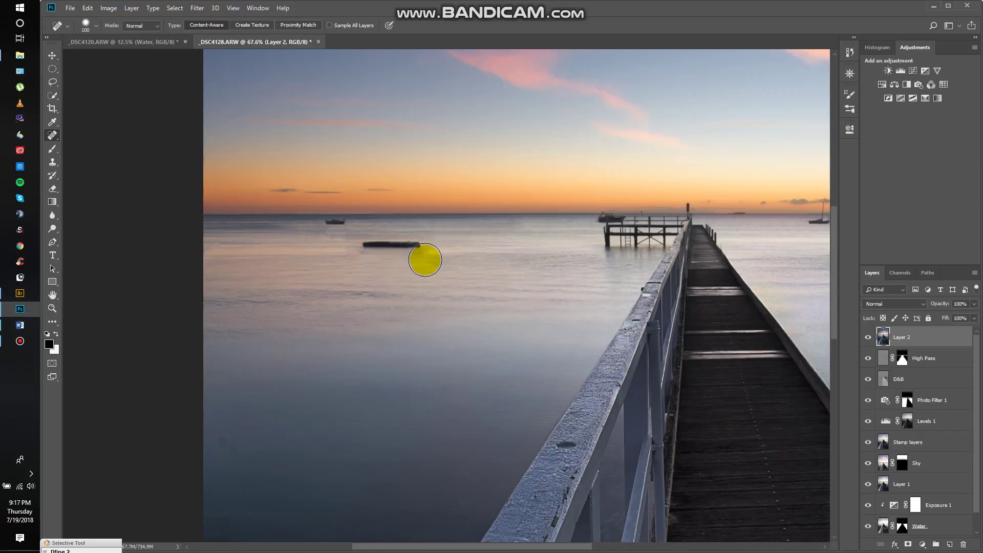
pyautogui.press('[')
pyautogui.scroll(1, 426, 258)
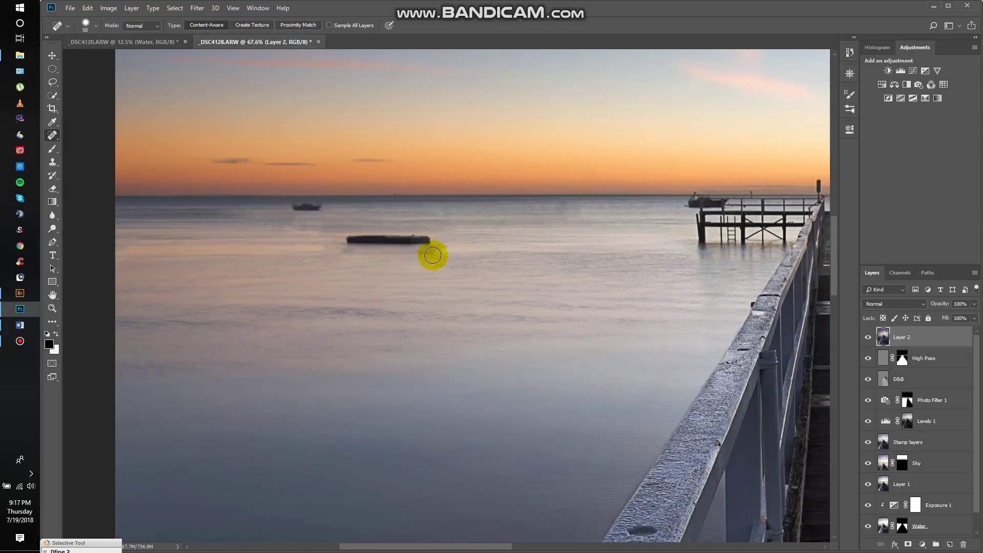
pyautogui.moveTo(431, 255); pyautogui.dragTo(340, 256)
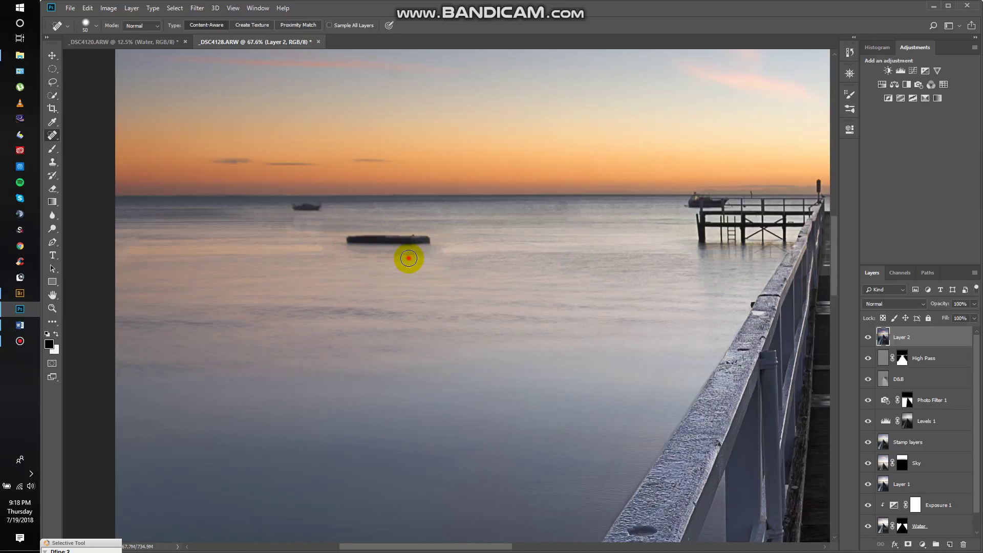
pyautogui.click(409, 258)
pyautogui.click(397, 253)
pyautogui.click(382, 253)
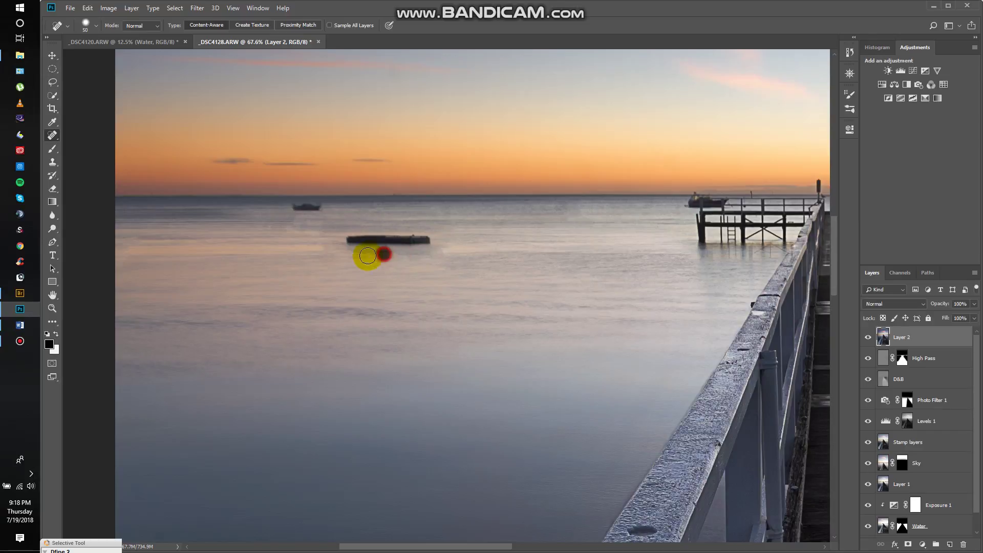
pyautogui.click(374, 253)
pyautogui.click(355, 254)
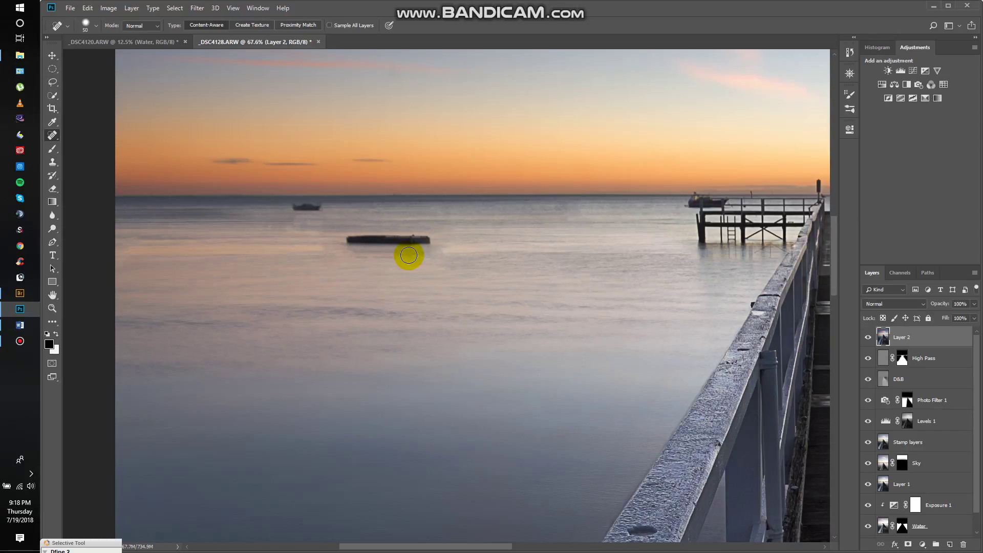
pyautogui.click(405, 253)
pyautogui.click(445, 248)
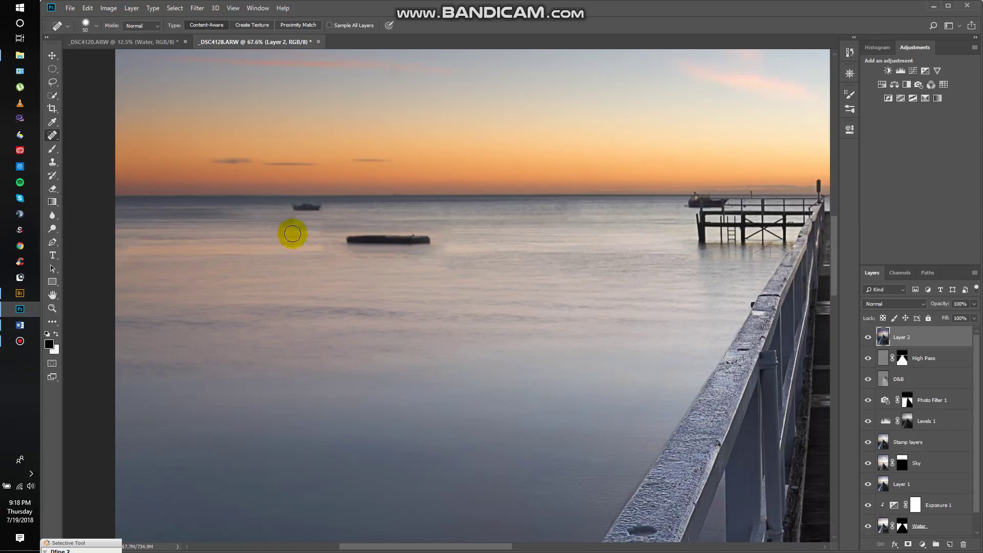
# Step: Heal the blemishes in the water beside the small boat near the horizon
pyautogui.click(289, 216)
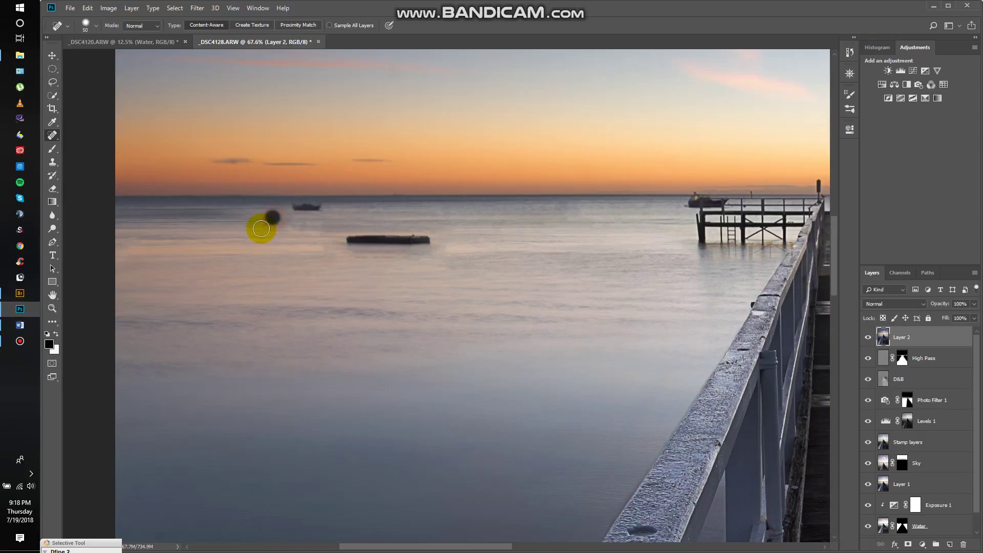
pyautogui.click(285, 219)
pyautogui.click(270, 223)
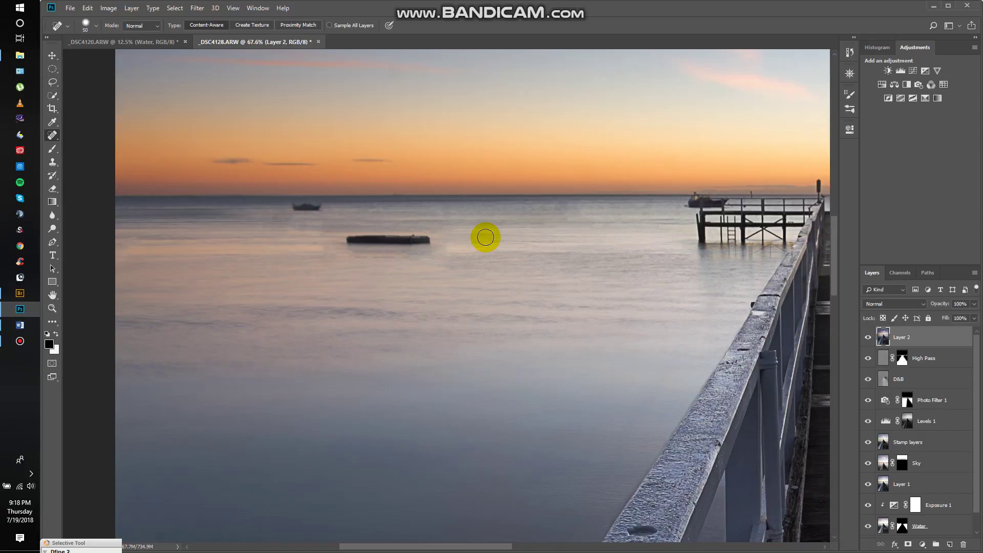
# Step: Hide all layers between Layer 2 and Layer 0, and compare the finished photo with the original, leaving Layer 2 shown
pyautogui.scroll(-5, 624, 268)
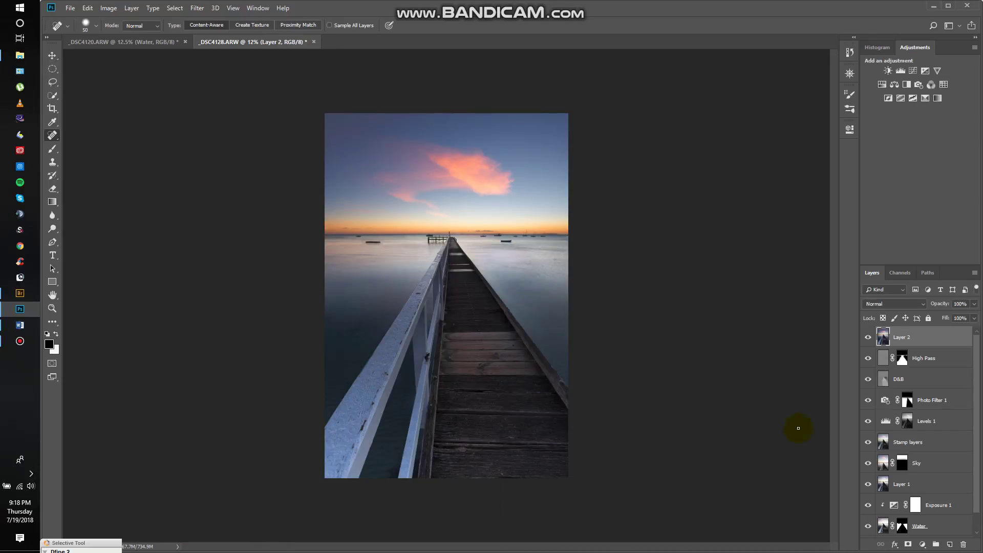
pyautogui.moveTo(866, 359); pyautogui.dragTo(872, 507)
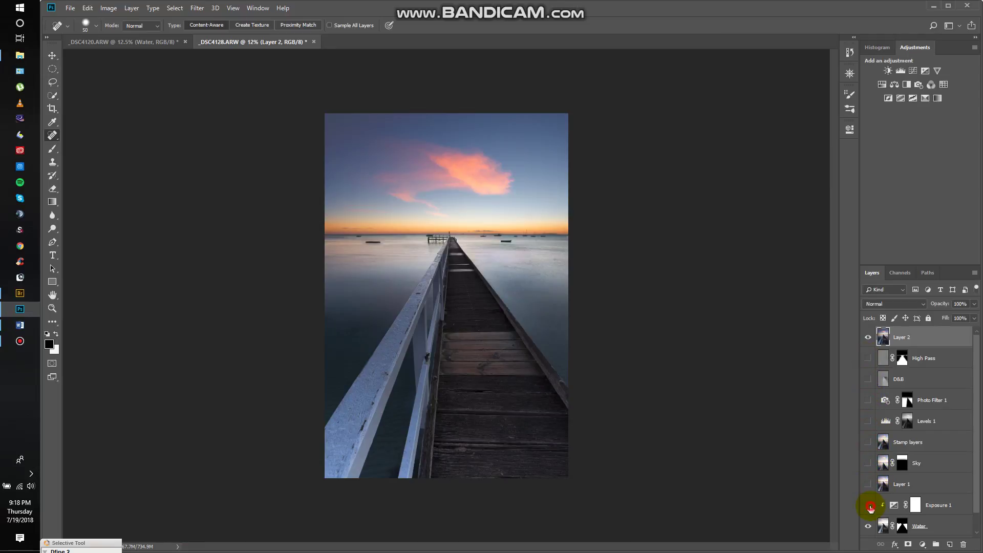
pyautogui.scroll(-1, 887, 450)
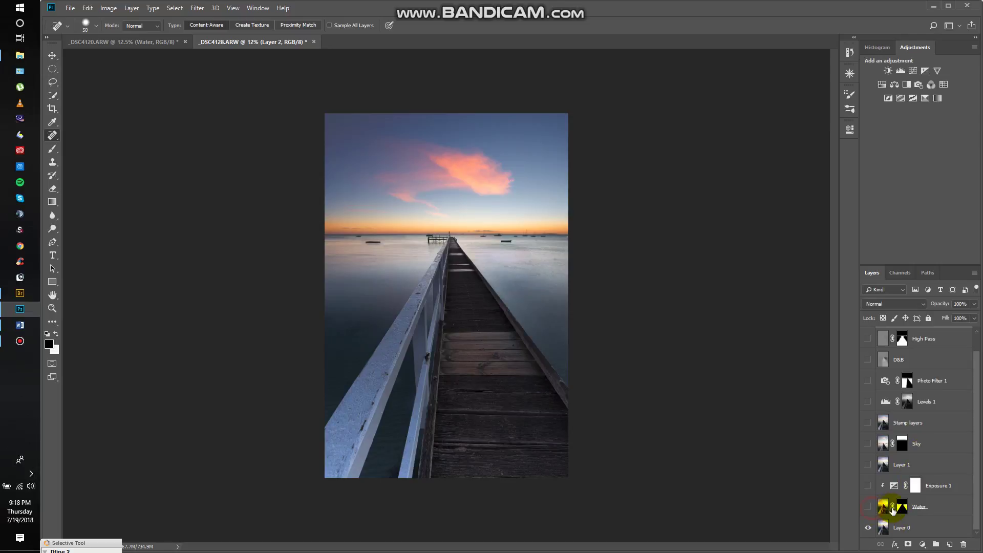
pyautogui.scroll(1, 874, 345)
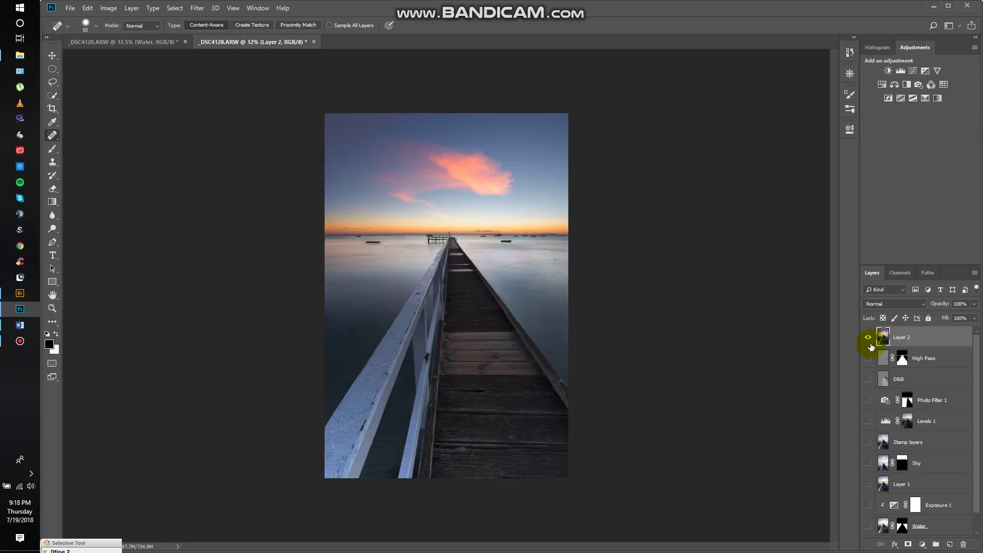
pyautogui.click(871, 340)
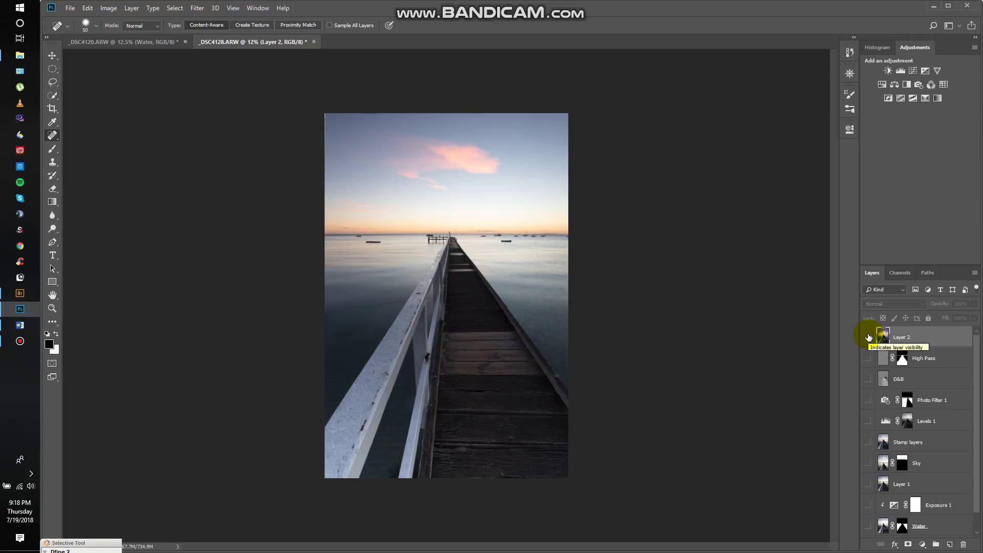
pyautogui.click(868, 337)
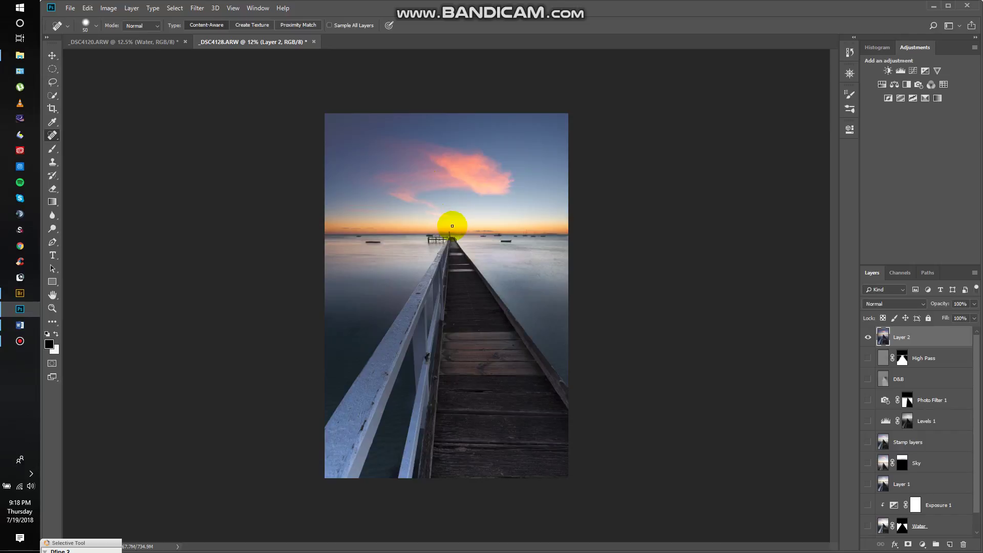
pyautogui.scroll(3, 452, 225)
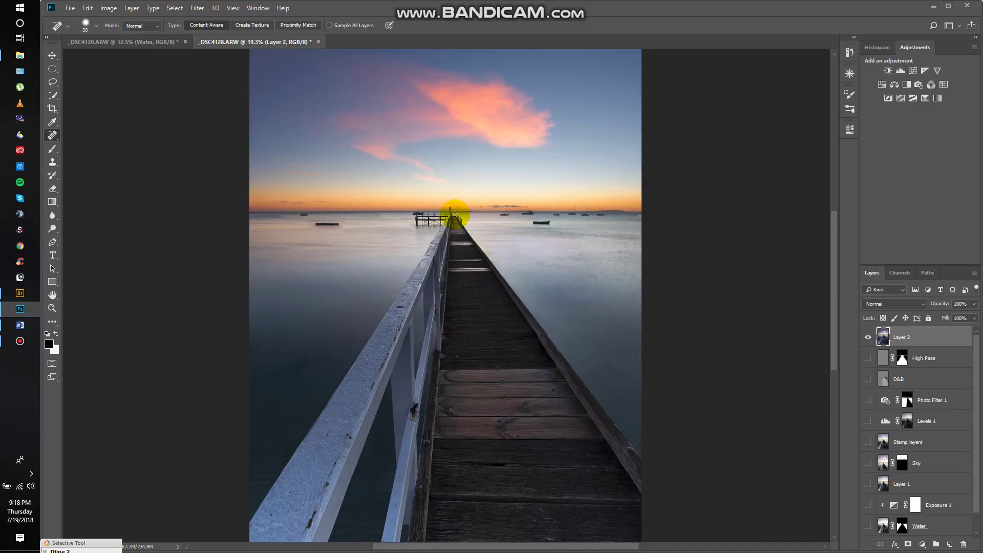
pyautogui.scroll(-2, 455, 209)
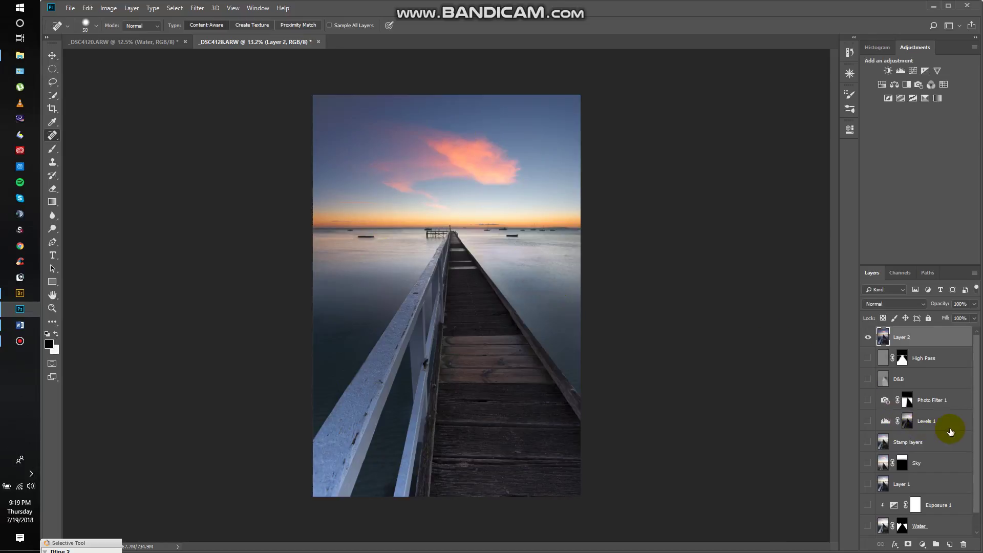
pyautogui.scroll(-1, 951, 432)
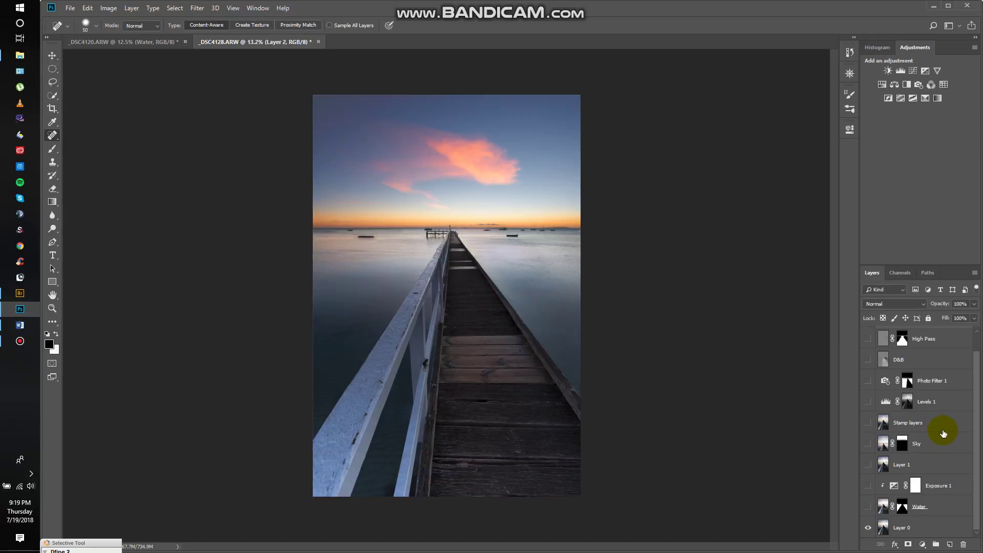
pyautogui.scroll(1, 942, 415)
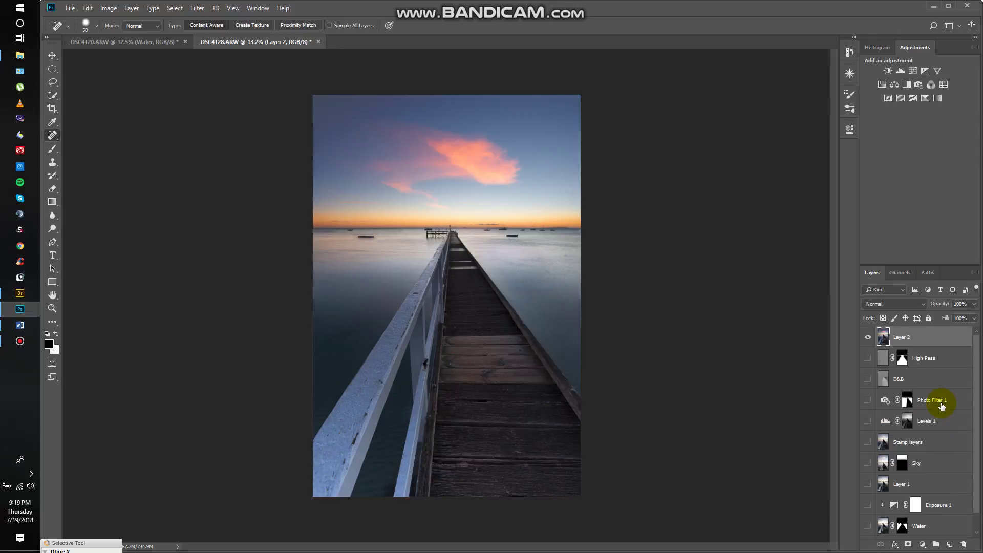
# Step: Create a new empty layer at the top and choose the photography signature brush preset at 1100 px for the Brush tool
pyautogui.click(950, 546)
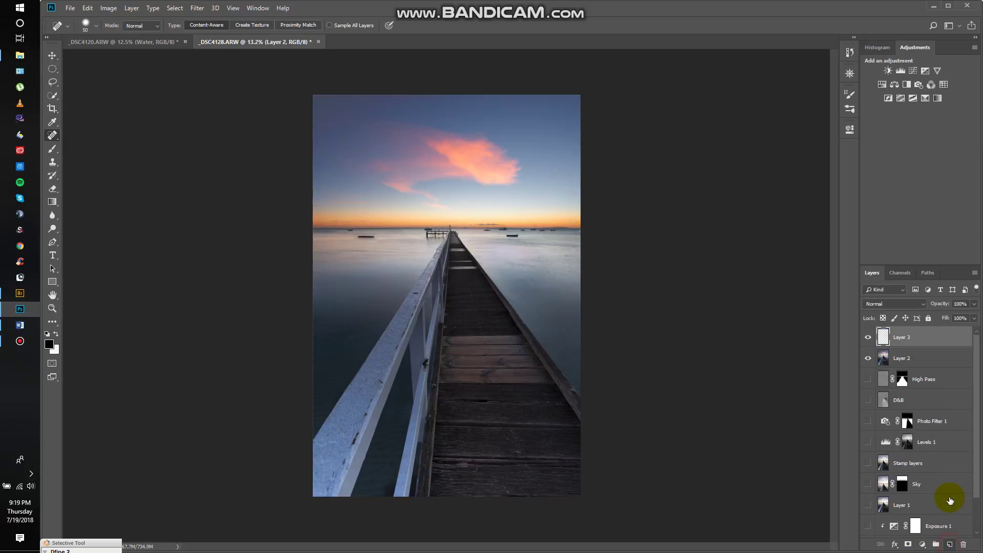
pyautogui.click(96, 26)
pyautogui.click(97, 26)
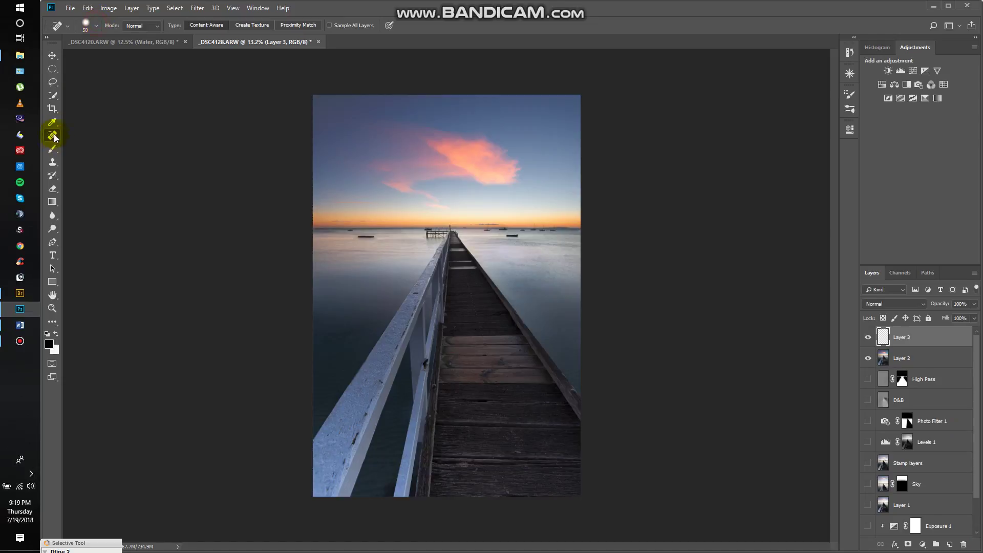
pyautogui.click(52, 152)
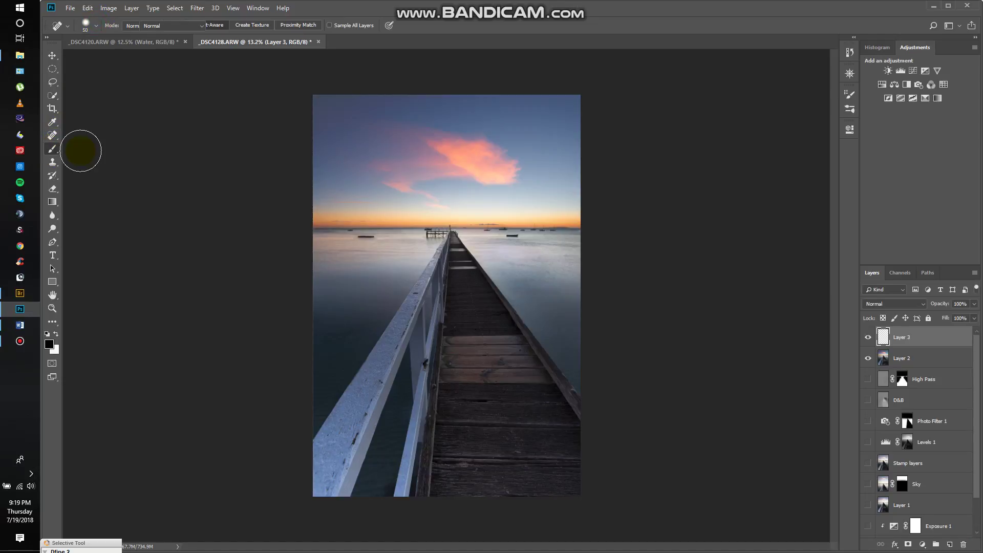
pyautogui.click(95, 26)
pyautogui.click(128, 102)
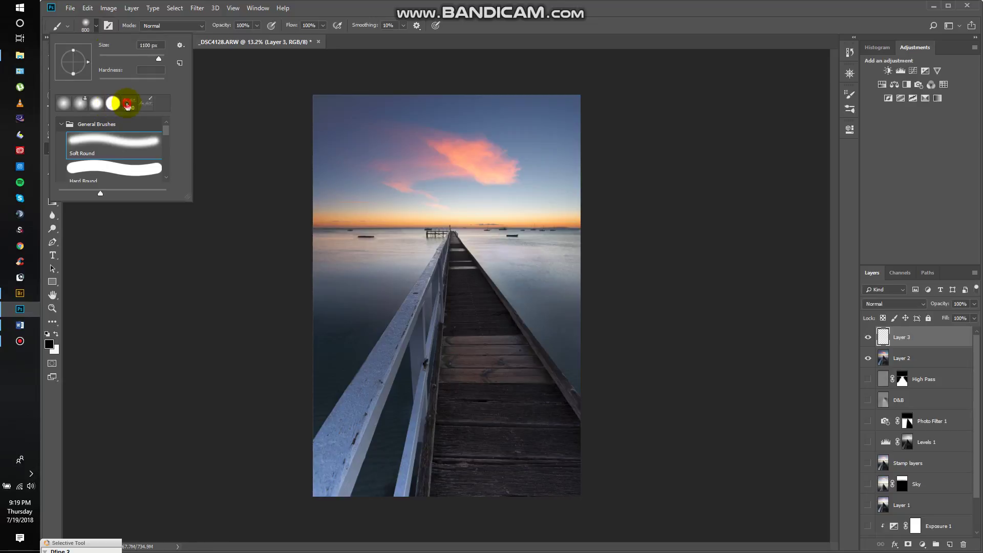
pyautogui.click(96, 26)
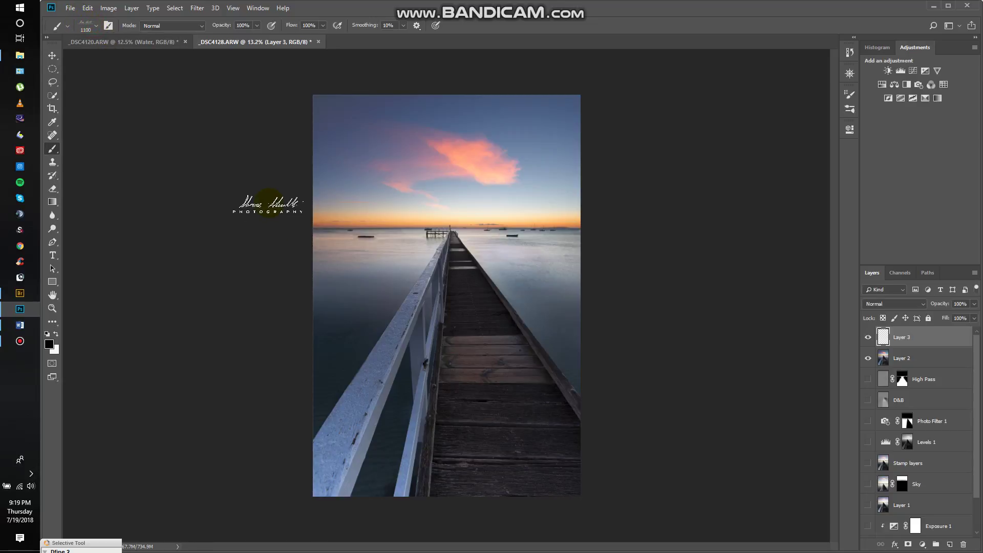
# Step: Lower the signature brush's opacity to 68%
pyautogui.click(257, 26)
pyautogui.moveTo(258, 36); pyautogui.dragTo(249, 38)
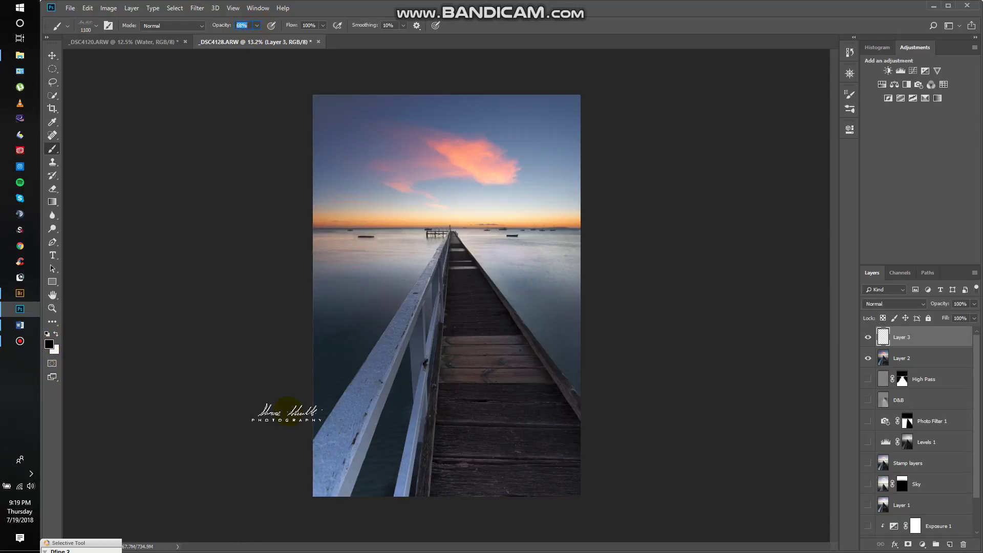
pyautogui.write('x')
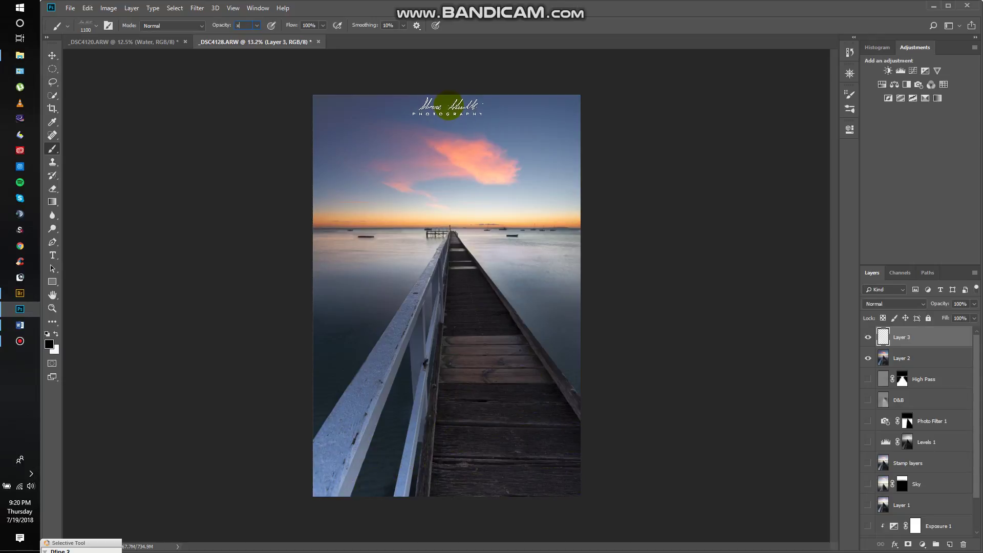
pyautogui.press('Return')
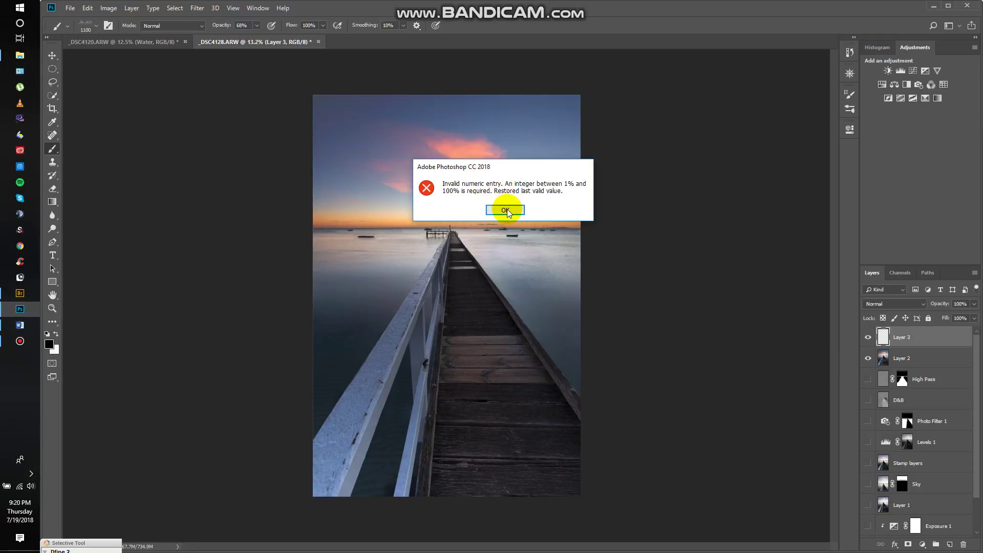
pyautogui.click(505, 211)
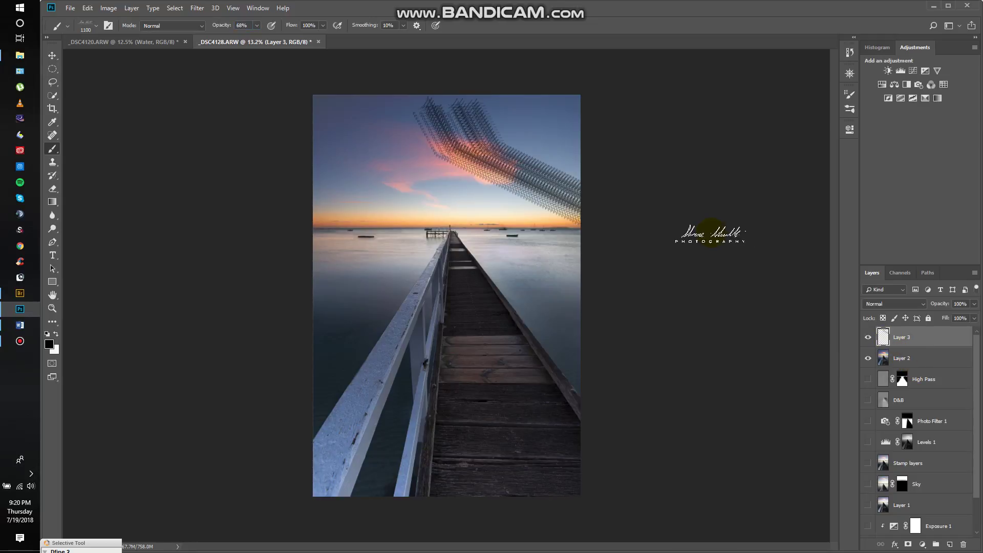
# Step: Undo the stray signature stroke across the sky, try a single black signature stamp near the photo's upper edge, and undo it
pyautogui.hotkey('ctrl', 'z')
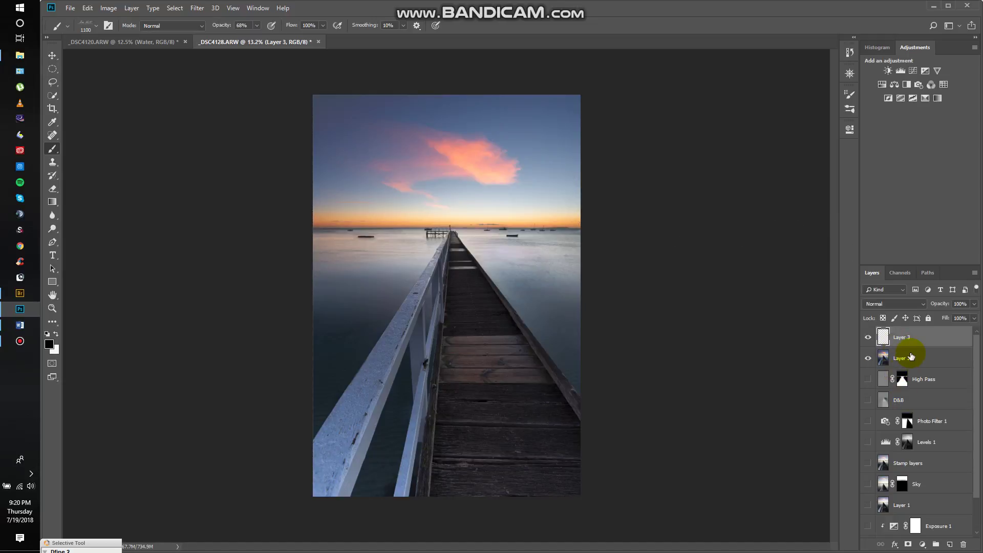
pyautogui.click(445, 109)
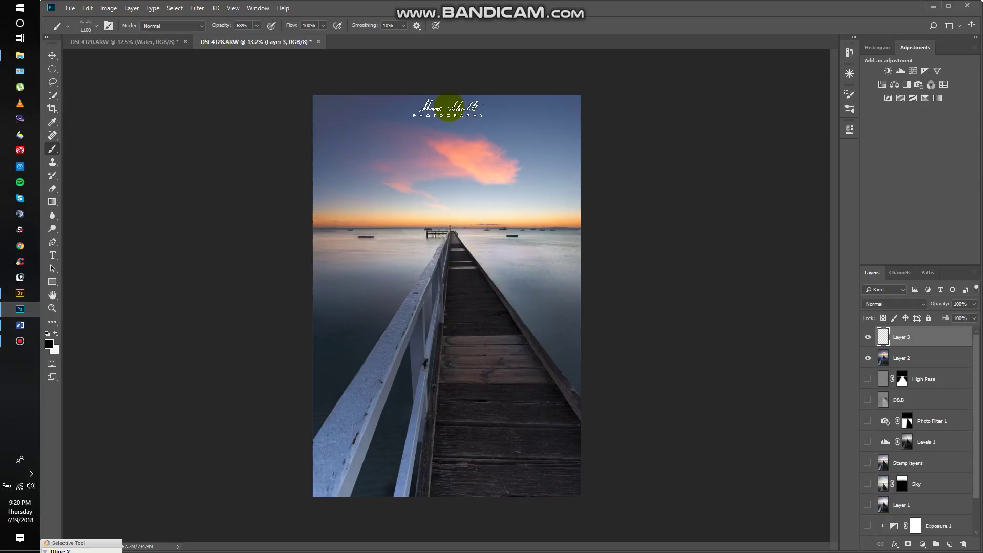
pyautogui.click(449, 108)
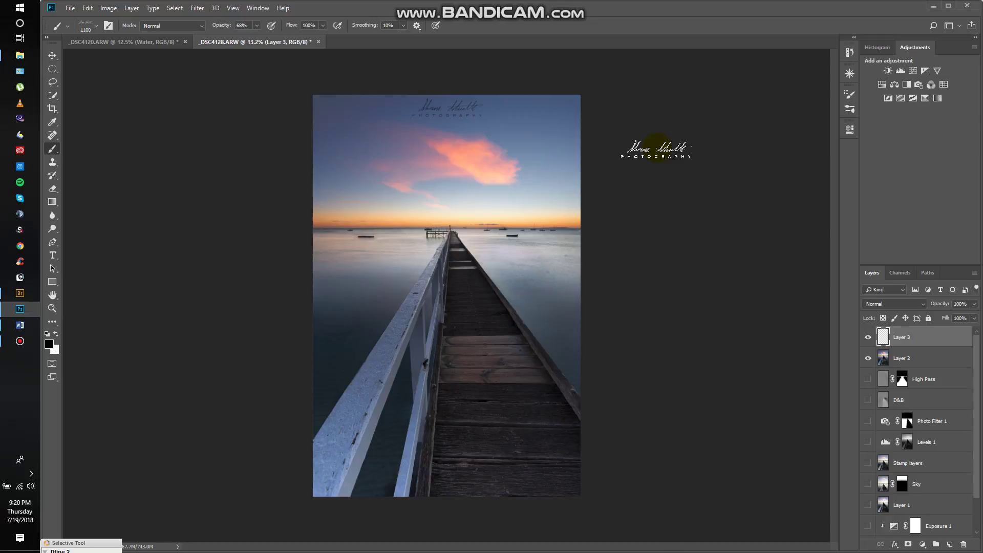
pyautogui.hotkey('ctrl', 'z')
# Step: Switch the foreground colour to white and stamp the signature once in the sky, centred near the photo's upper edge
pyautogui.press('x')
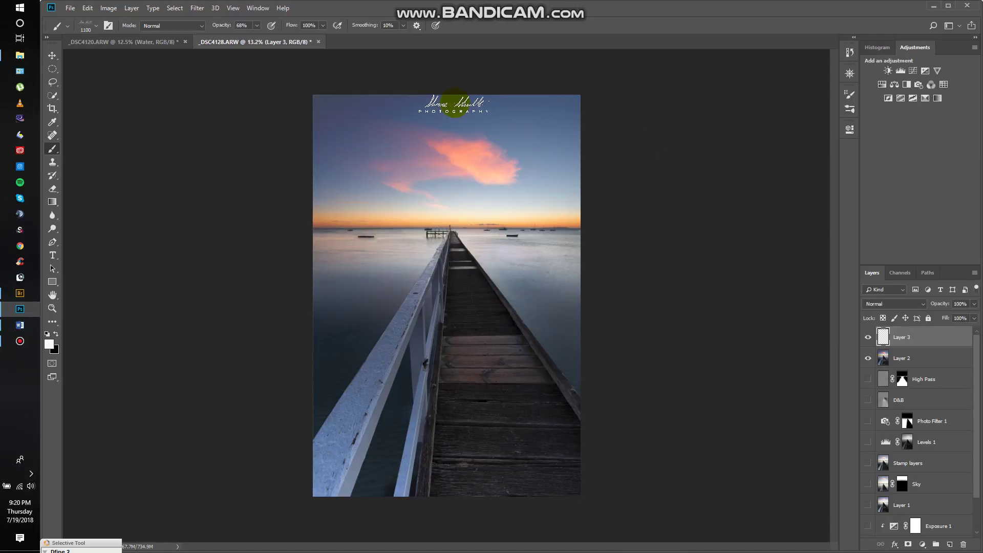
pyautogui.click(456, 105)
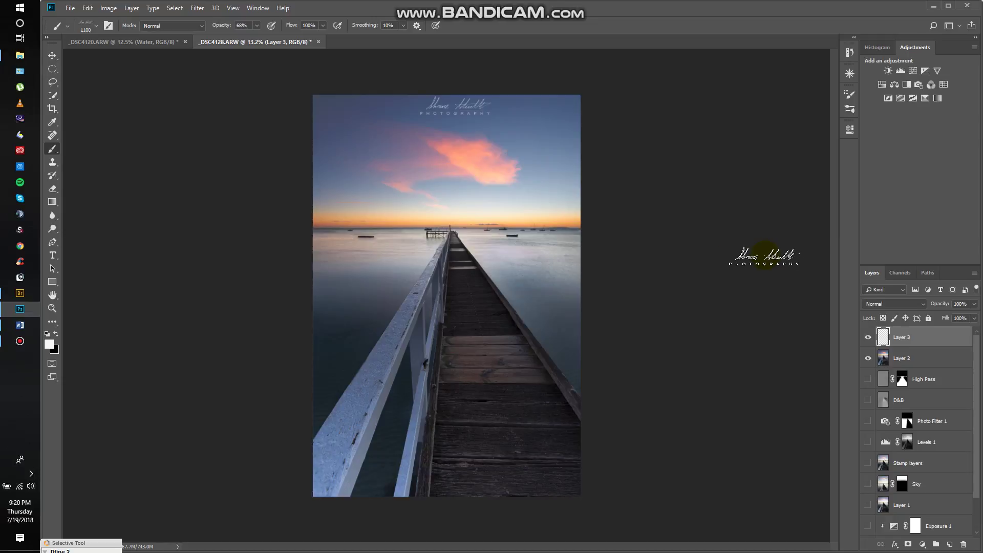
# Step: Save the layered document as a Photoshop file named 2018-07-01 Sorrento Long Pier 003 in the Processed folder
pyautogui.click(70, 8)
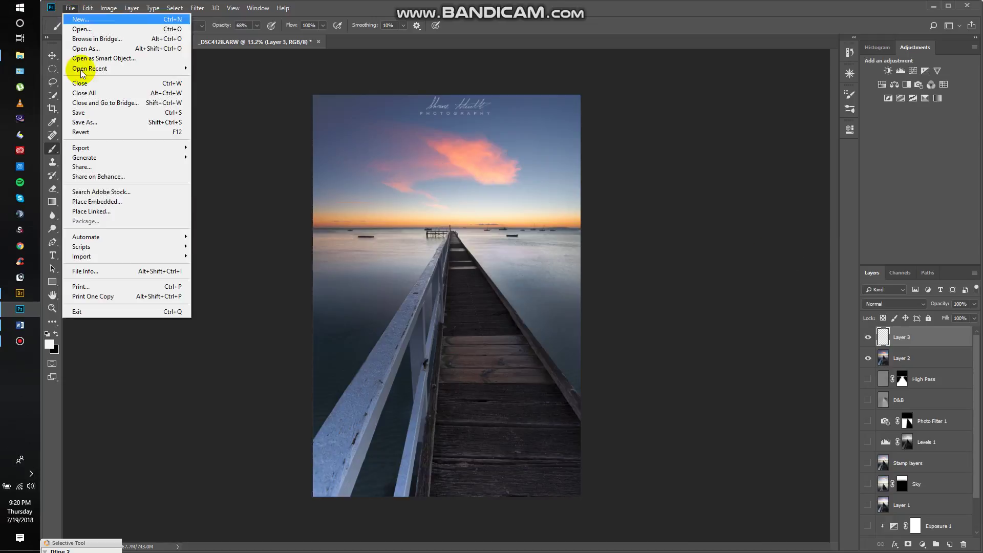
pyautogui.click(269, 190)
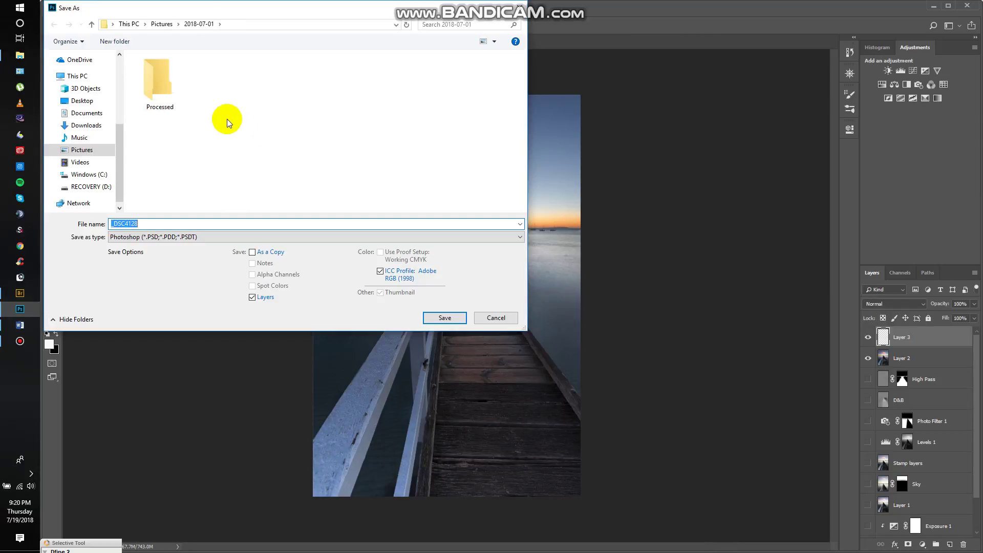
pyautogui.doubleClick(163, 82)
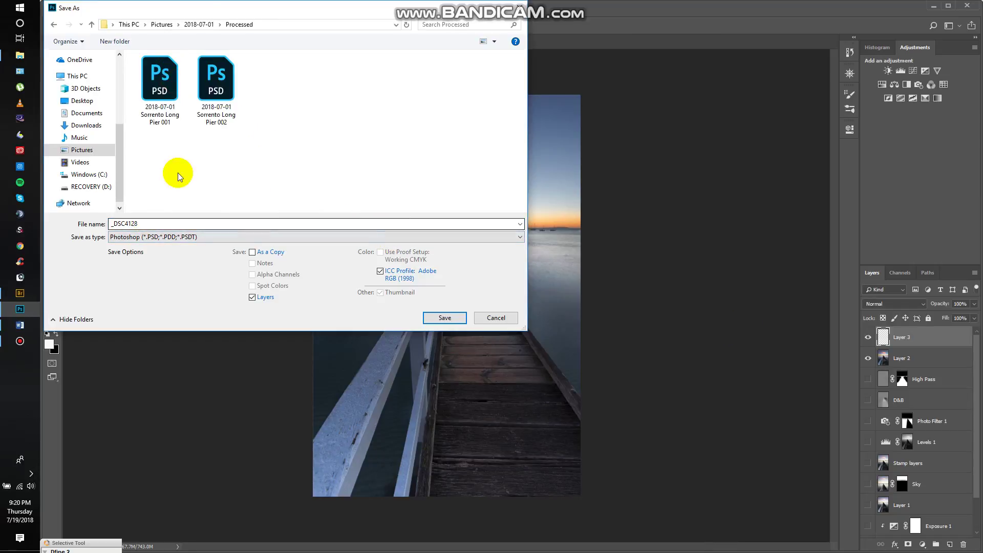
pyautogui.click(216, 77)
pyautogui.click(201, 224)
pyautogui.doubleClick(201, 224)
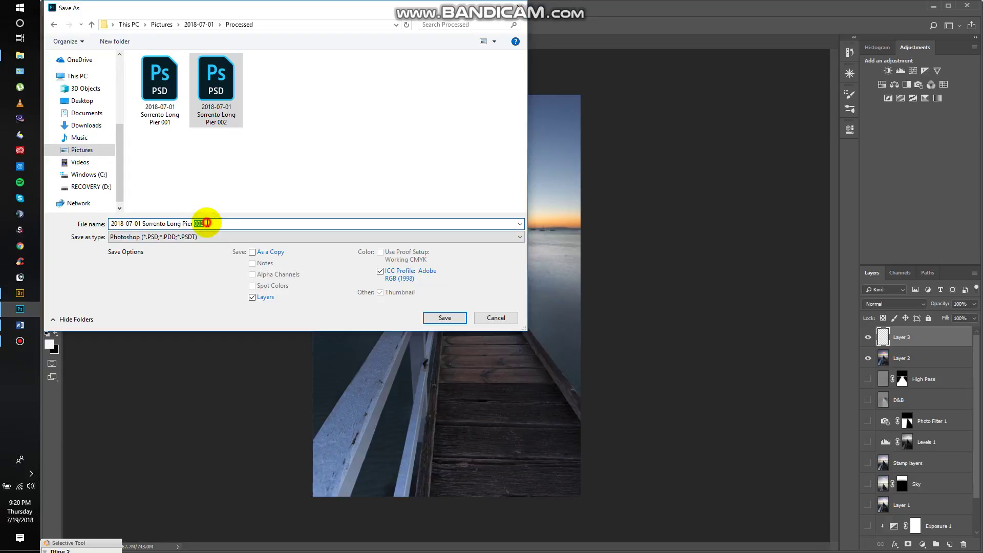
pyautogui.write('00')
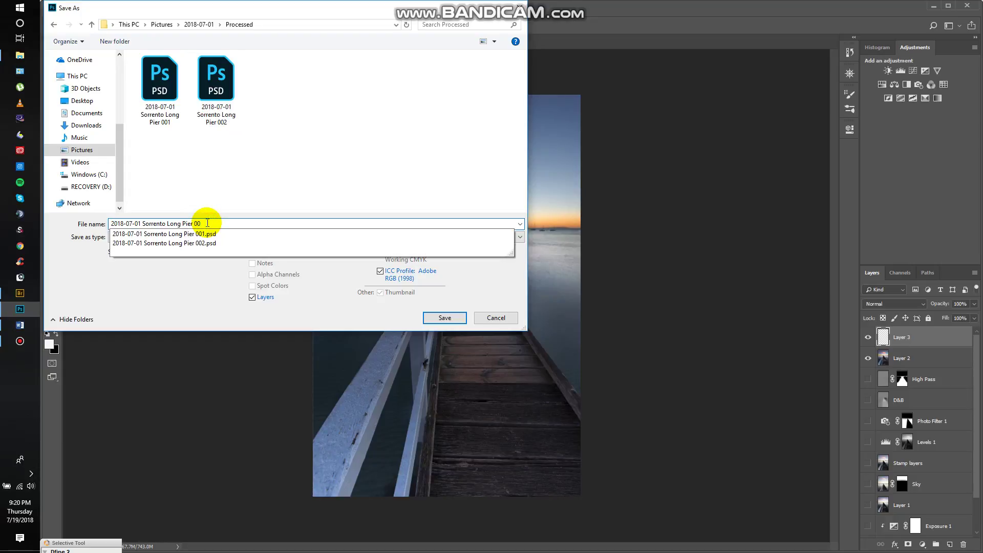
pyautogui.write('3')
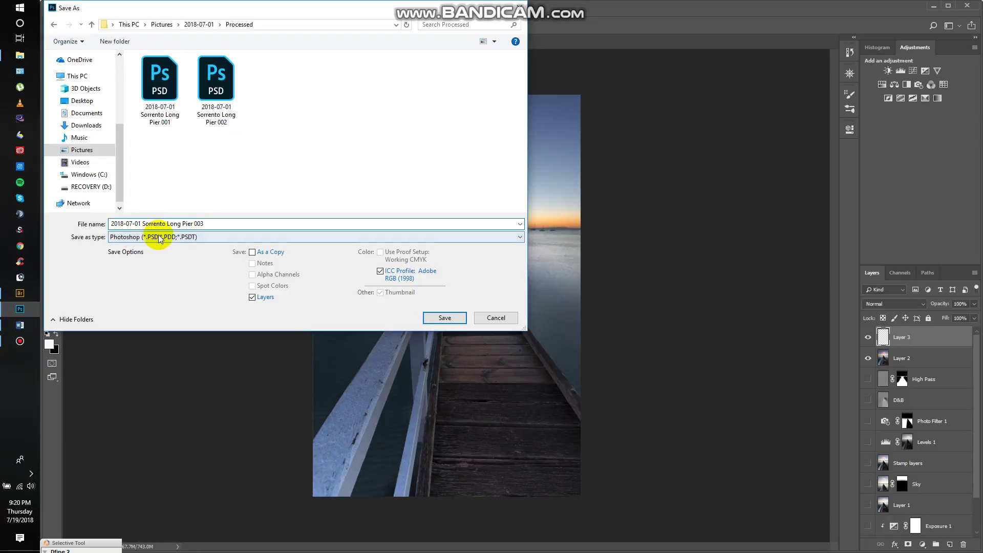
pyautogui.click(440, 318)
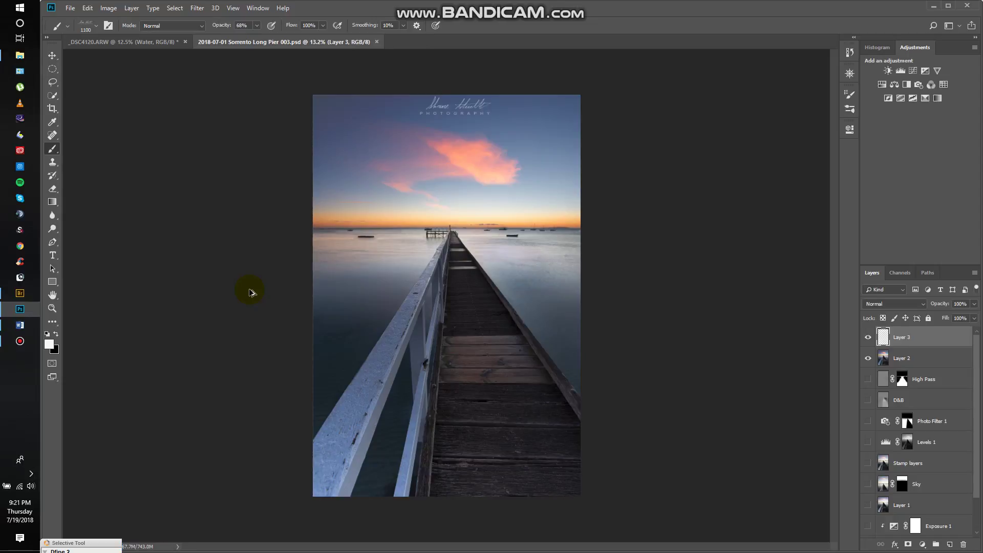
# Step: Export the photo with Save for Web as a JPEG 2048 px high, named 2018-07-01-Sorrento-Long-Pier-003, in Saved Pictures
pyautogui.hotkey('ctrl', 'alt', 'shift', 's')
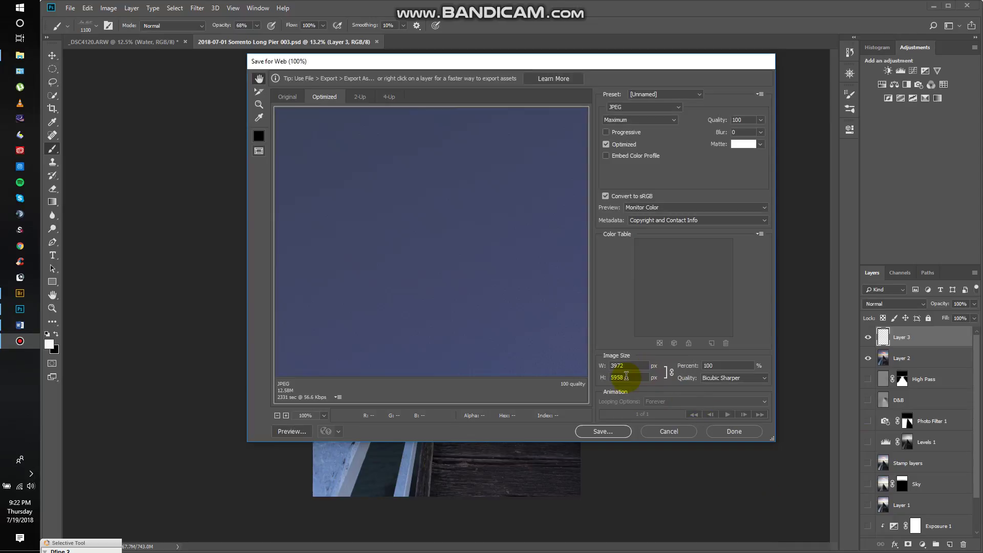
pyautogui.click(626, 378)
pyautogui.doubleClick(626, 377)
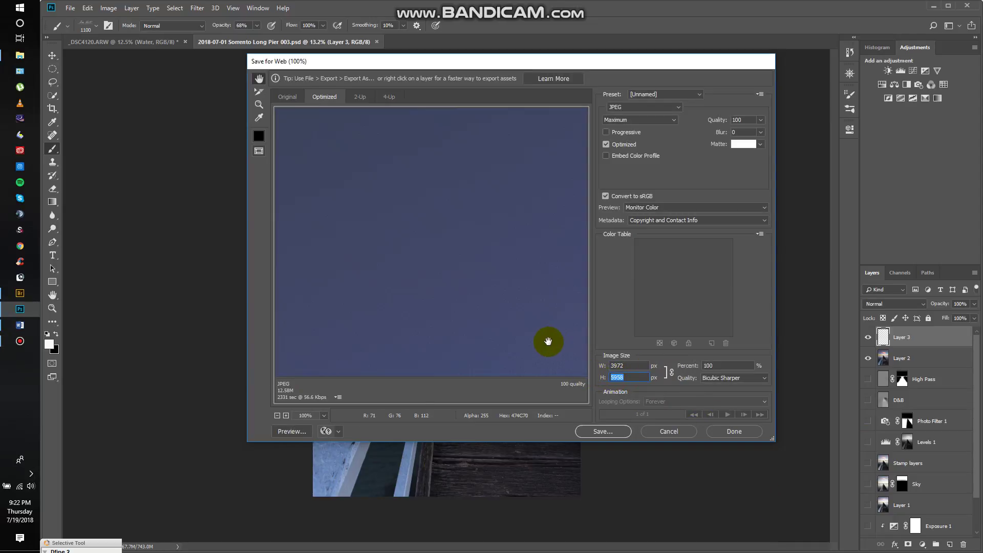
pyautogui.write('2048')
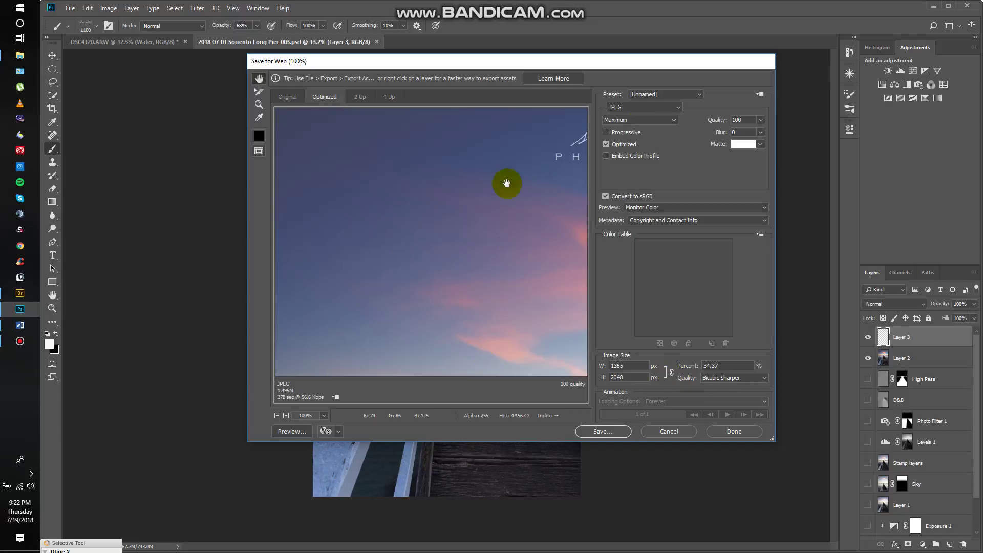
pyautogui.click(622, 432)
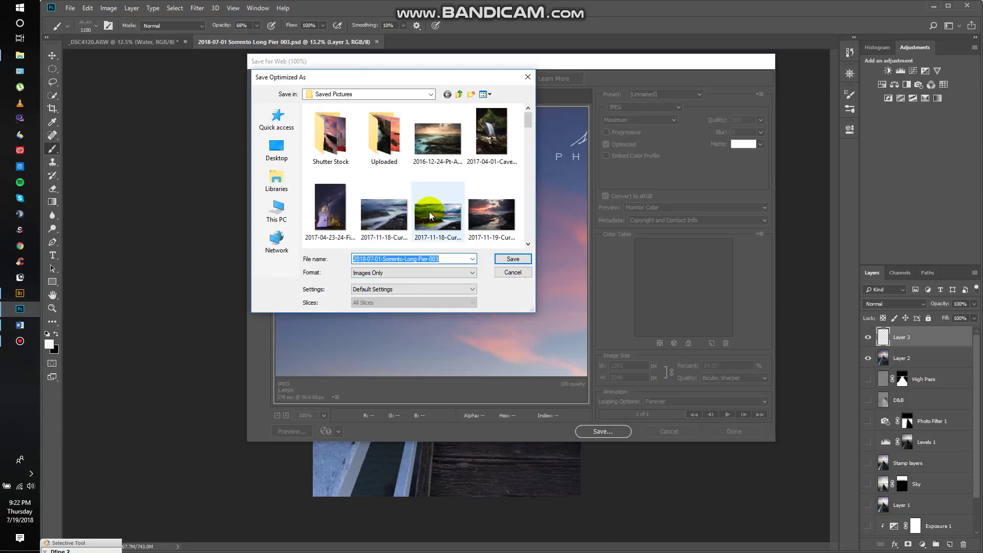
pyautogui.click(514, 259)
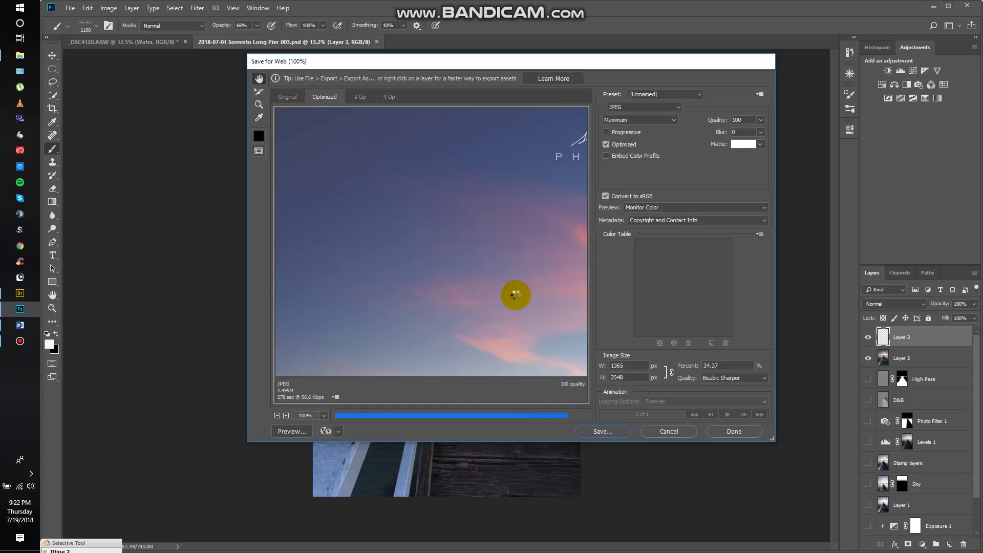